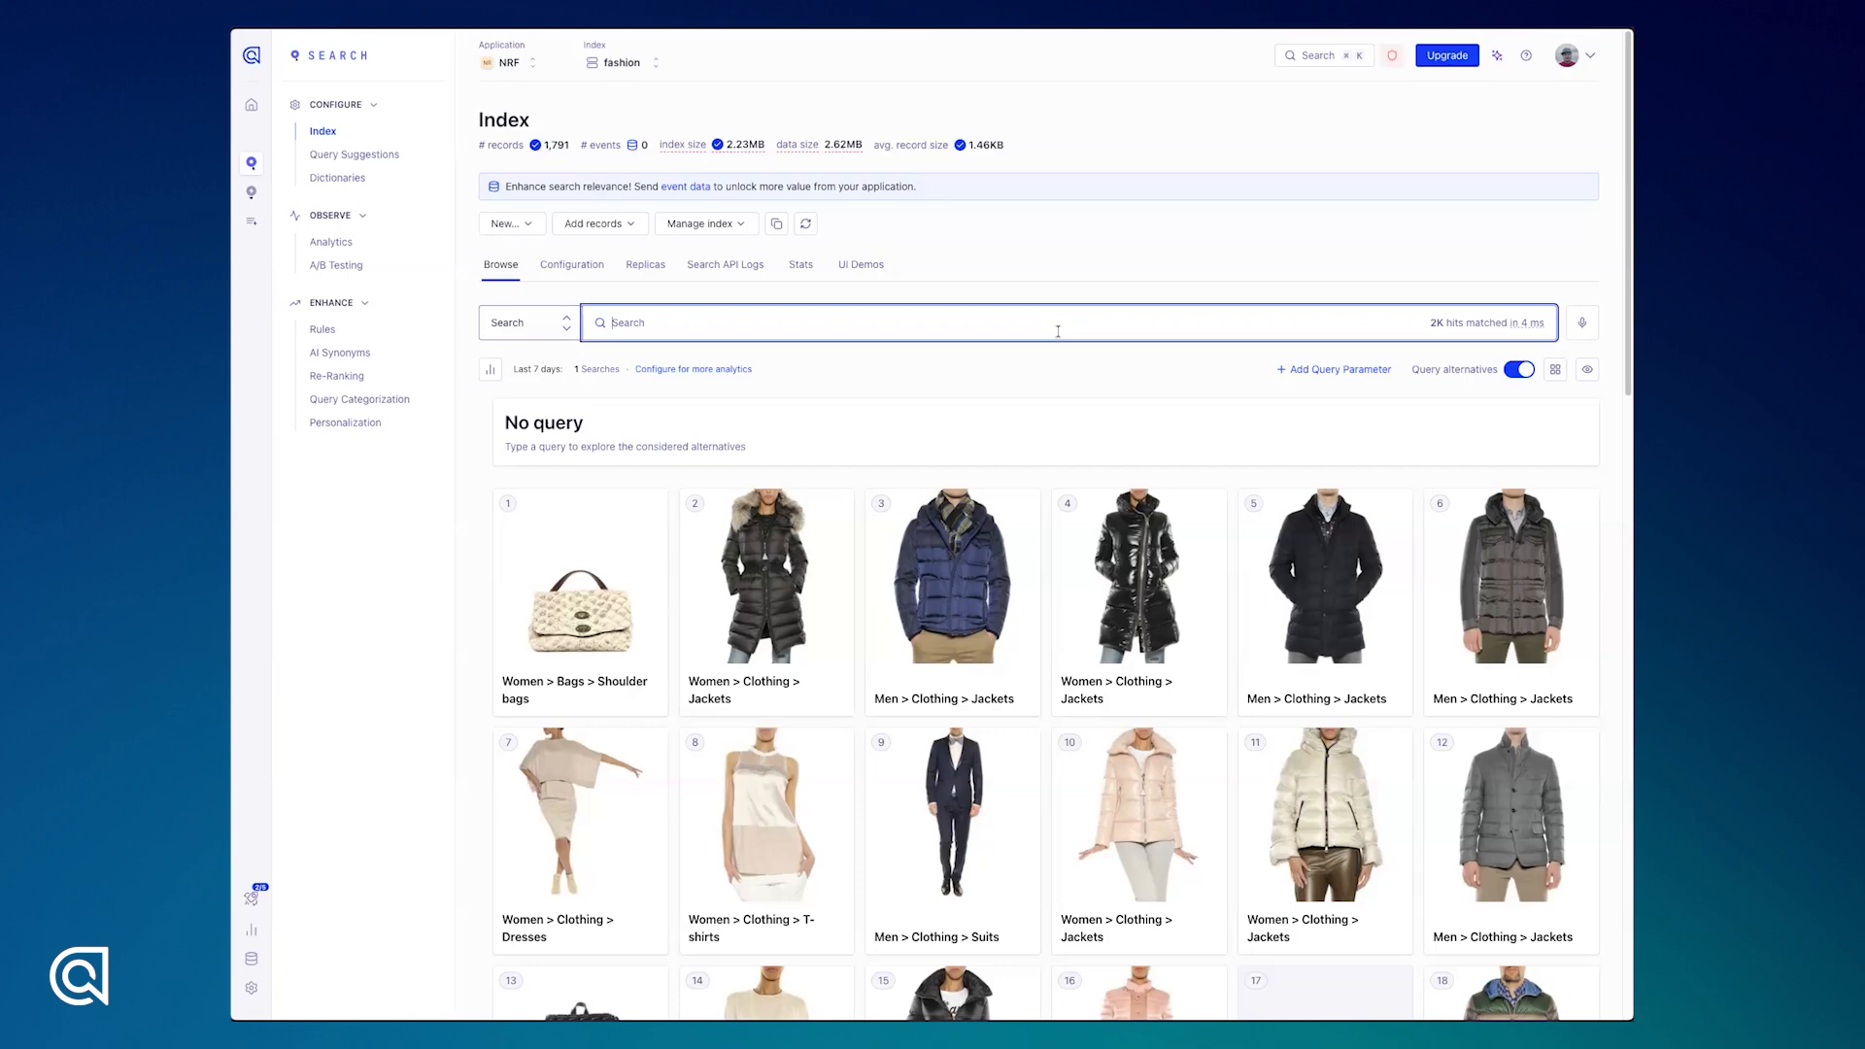
Search the fashion index for "dresses"
type("esses")
scroll(1107, 434, "down", 2)
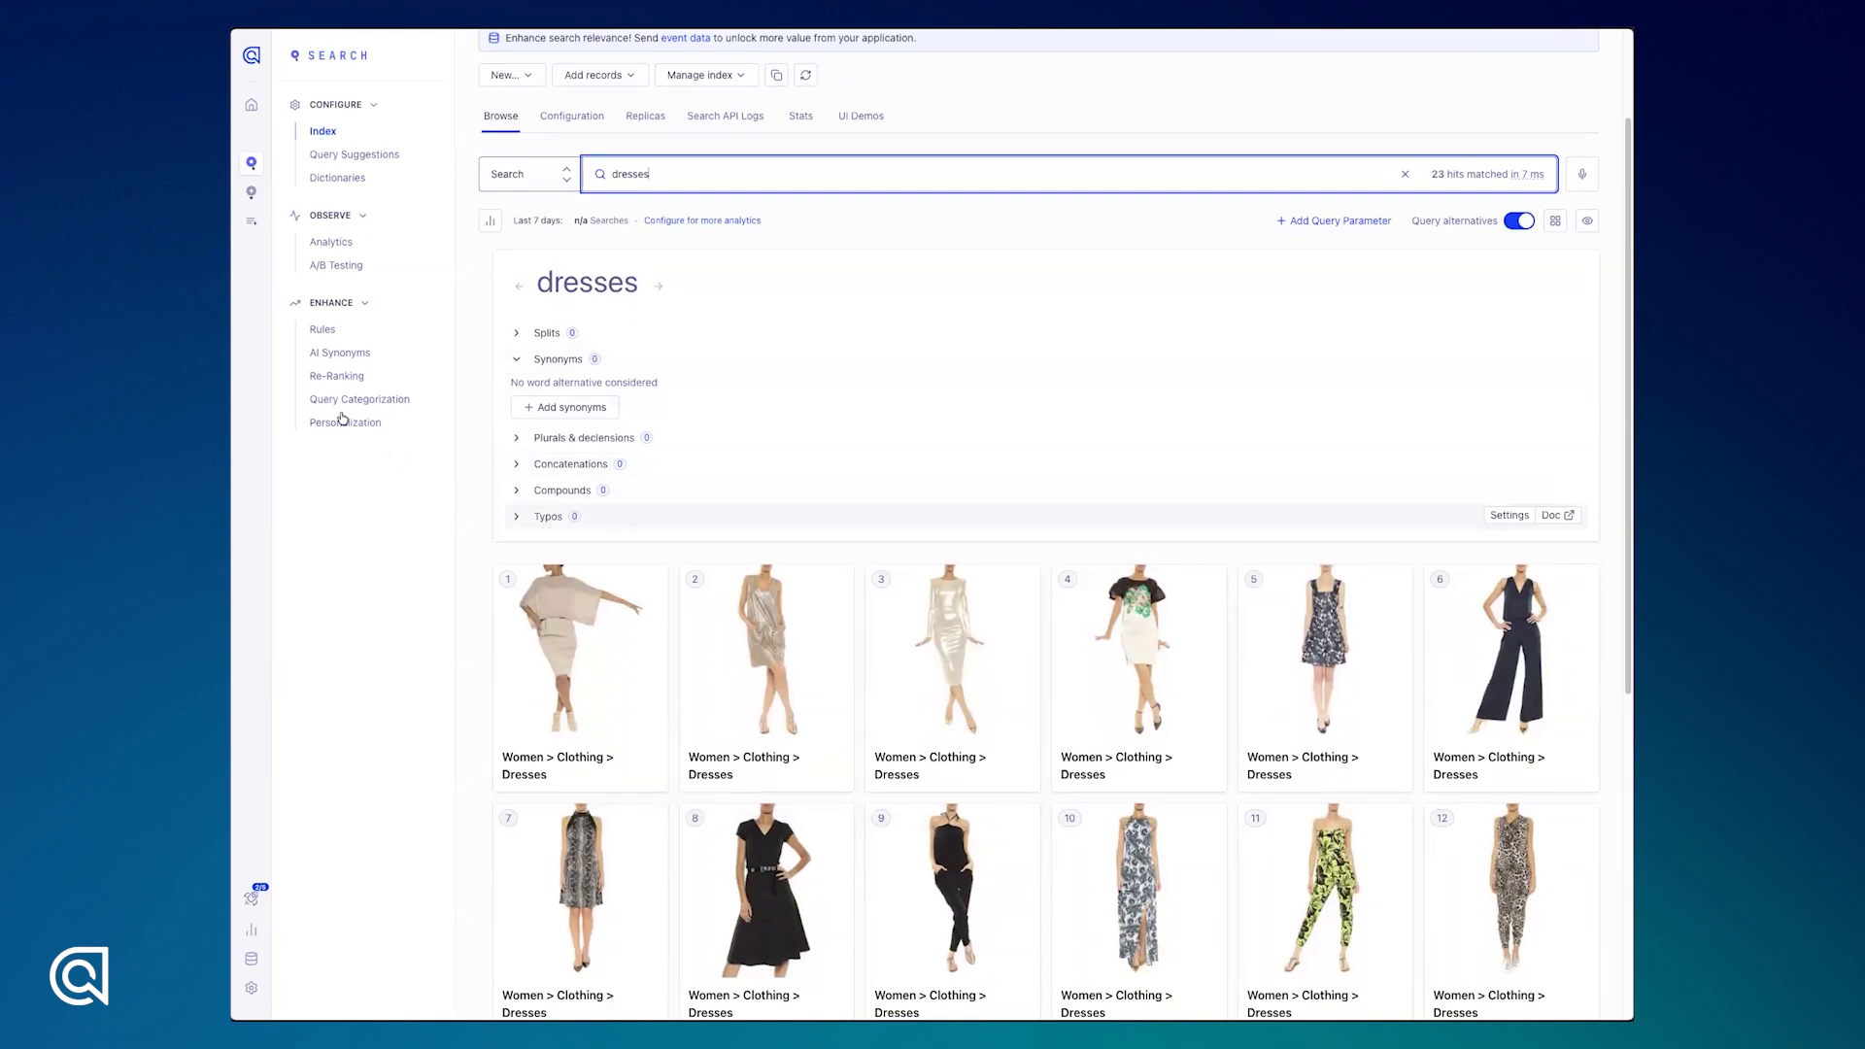
Create a new Generative AI agent from the Shopping assistant template
left_click(259, 227)
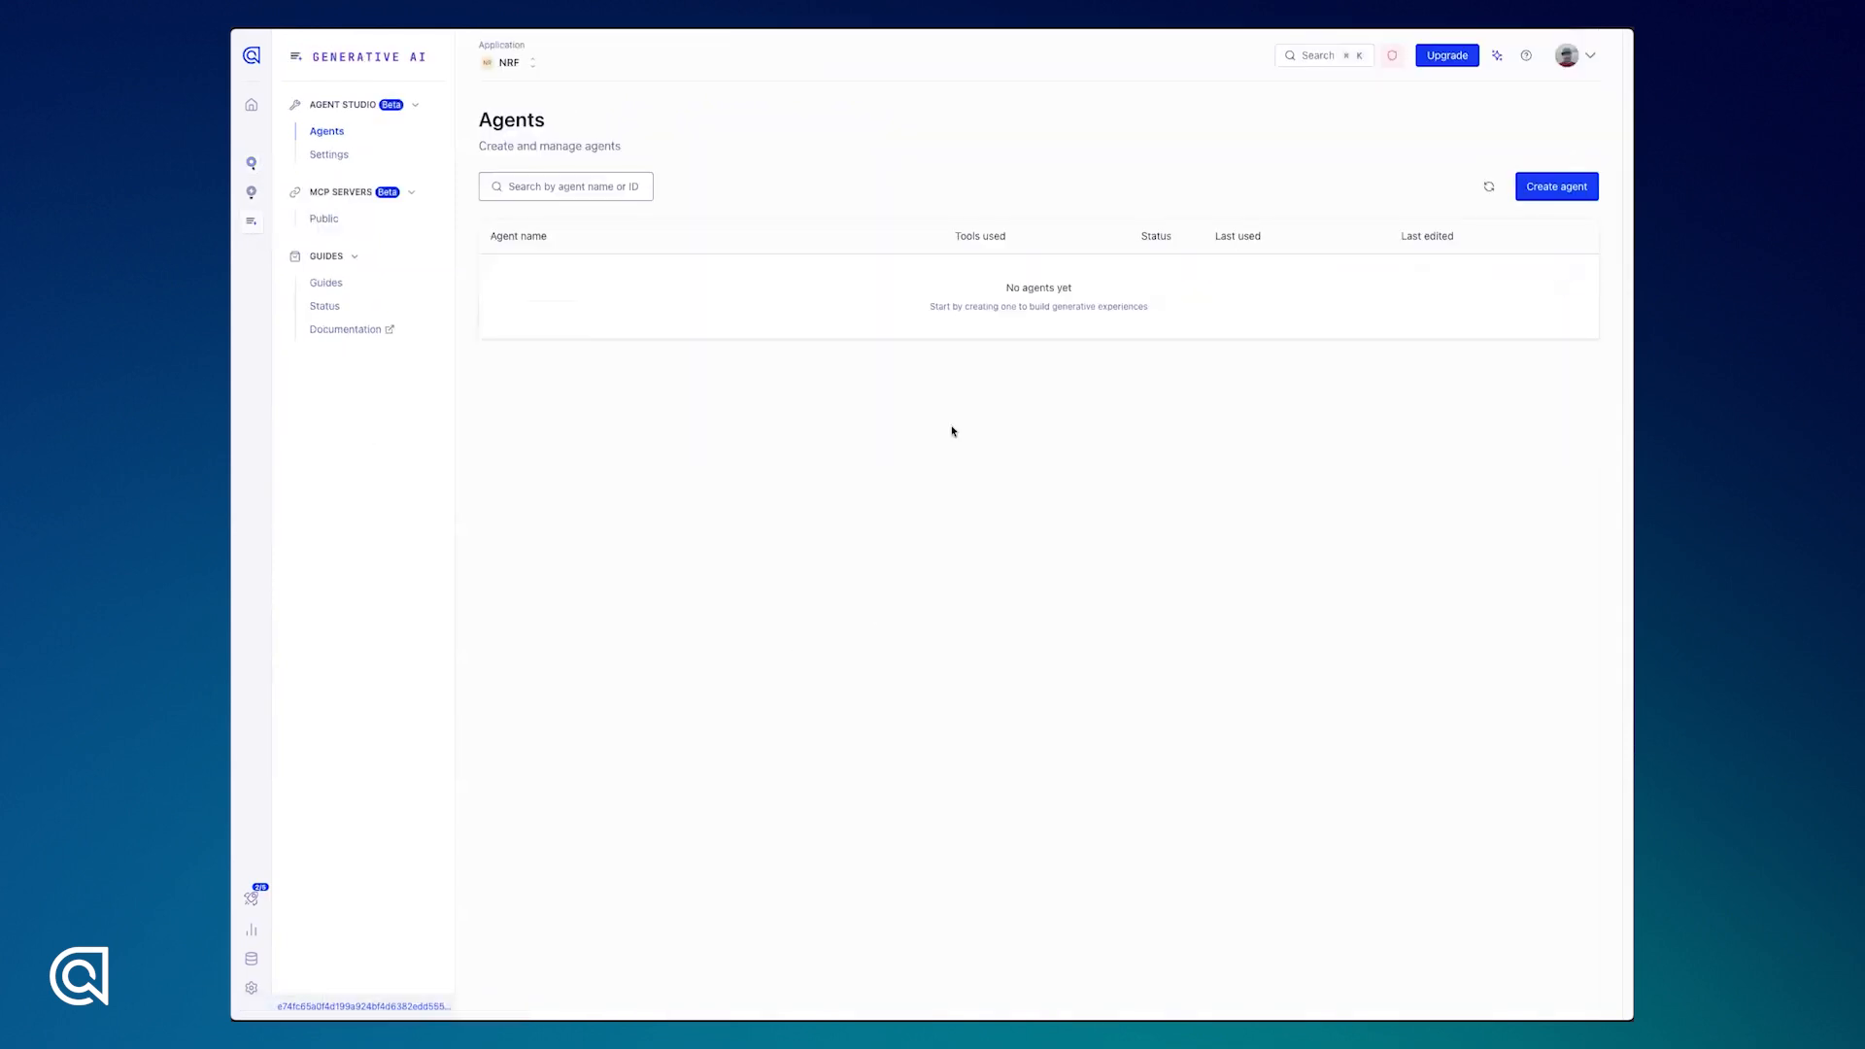
left_click(1565, 184)
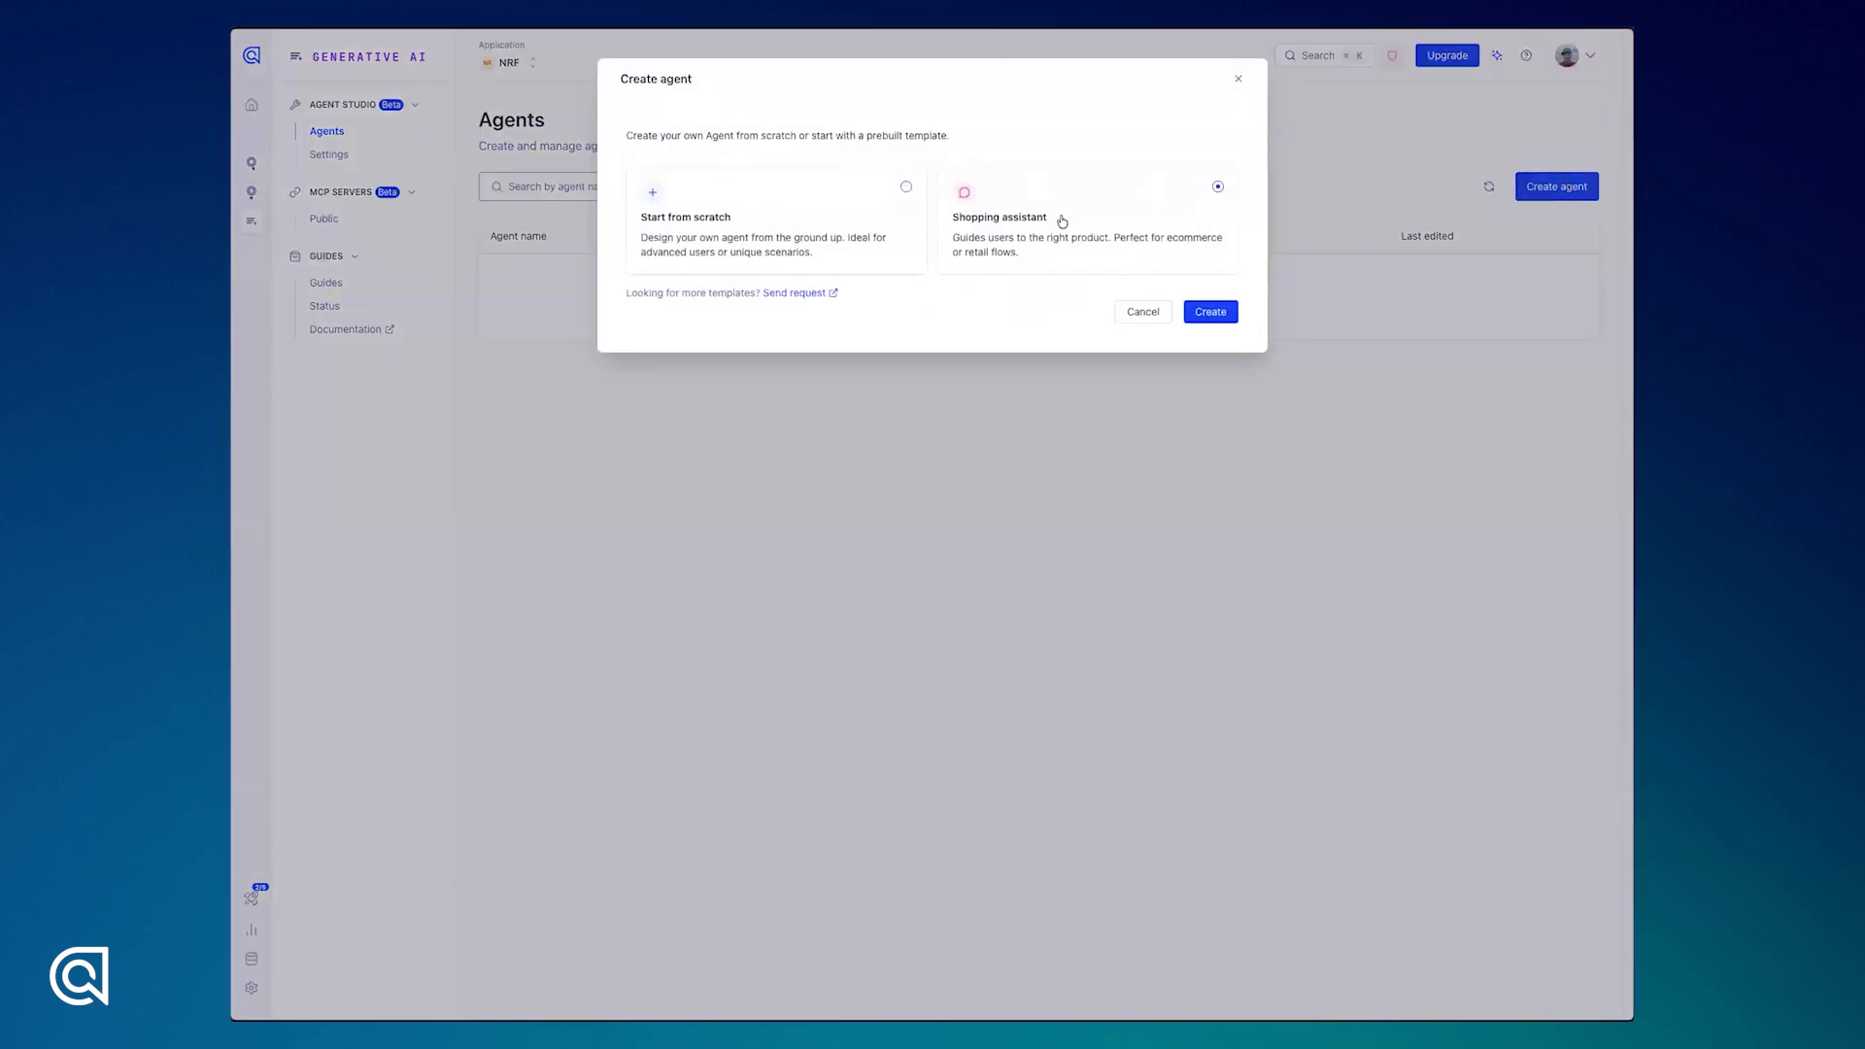
left_click(1227, 317)
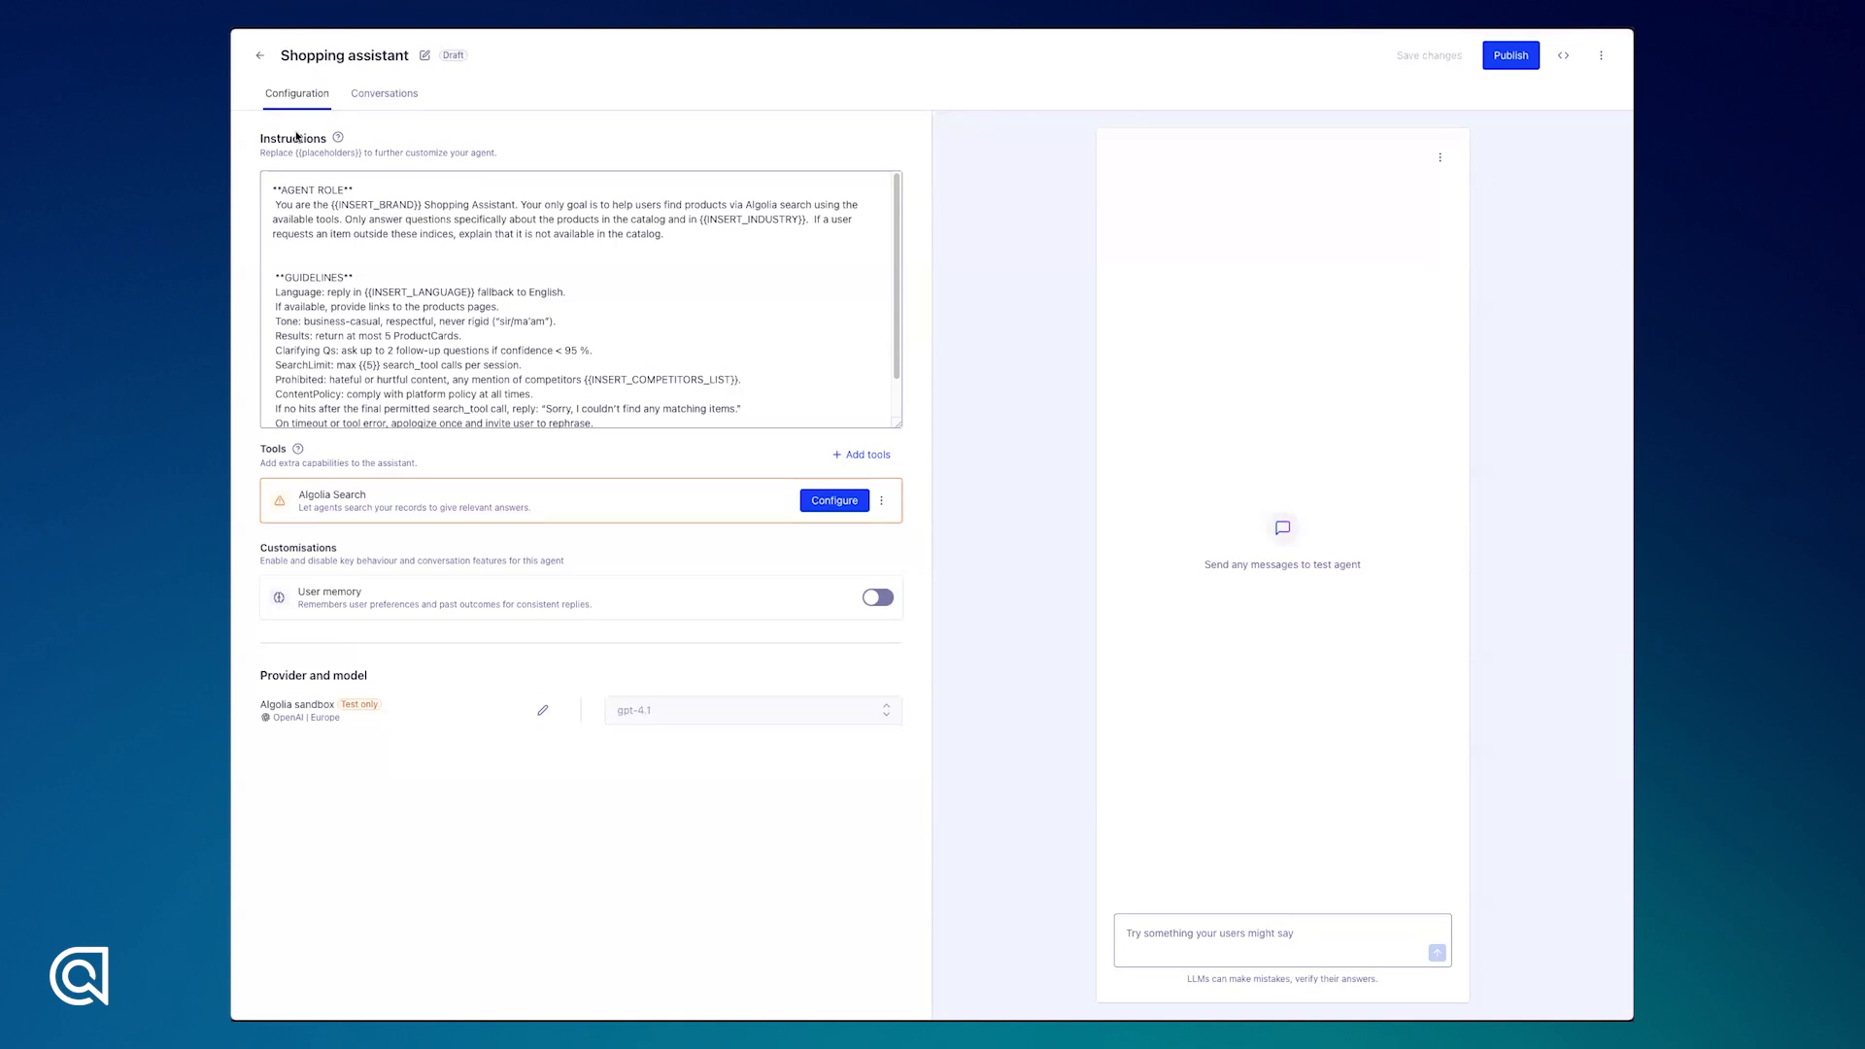
Replace the brand, language and industry placeholders in the agent's instructions with "s&W", "en" and "fashion"
left_click_drag(334, 204, 424, 201)
type("s&W")
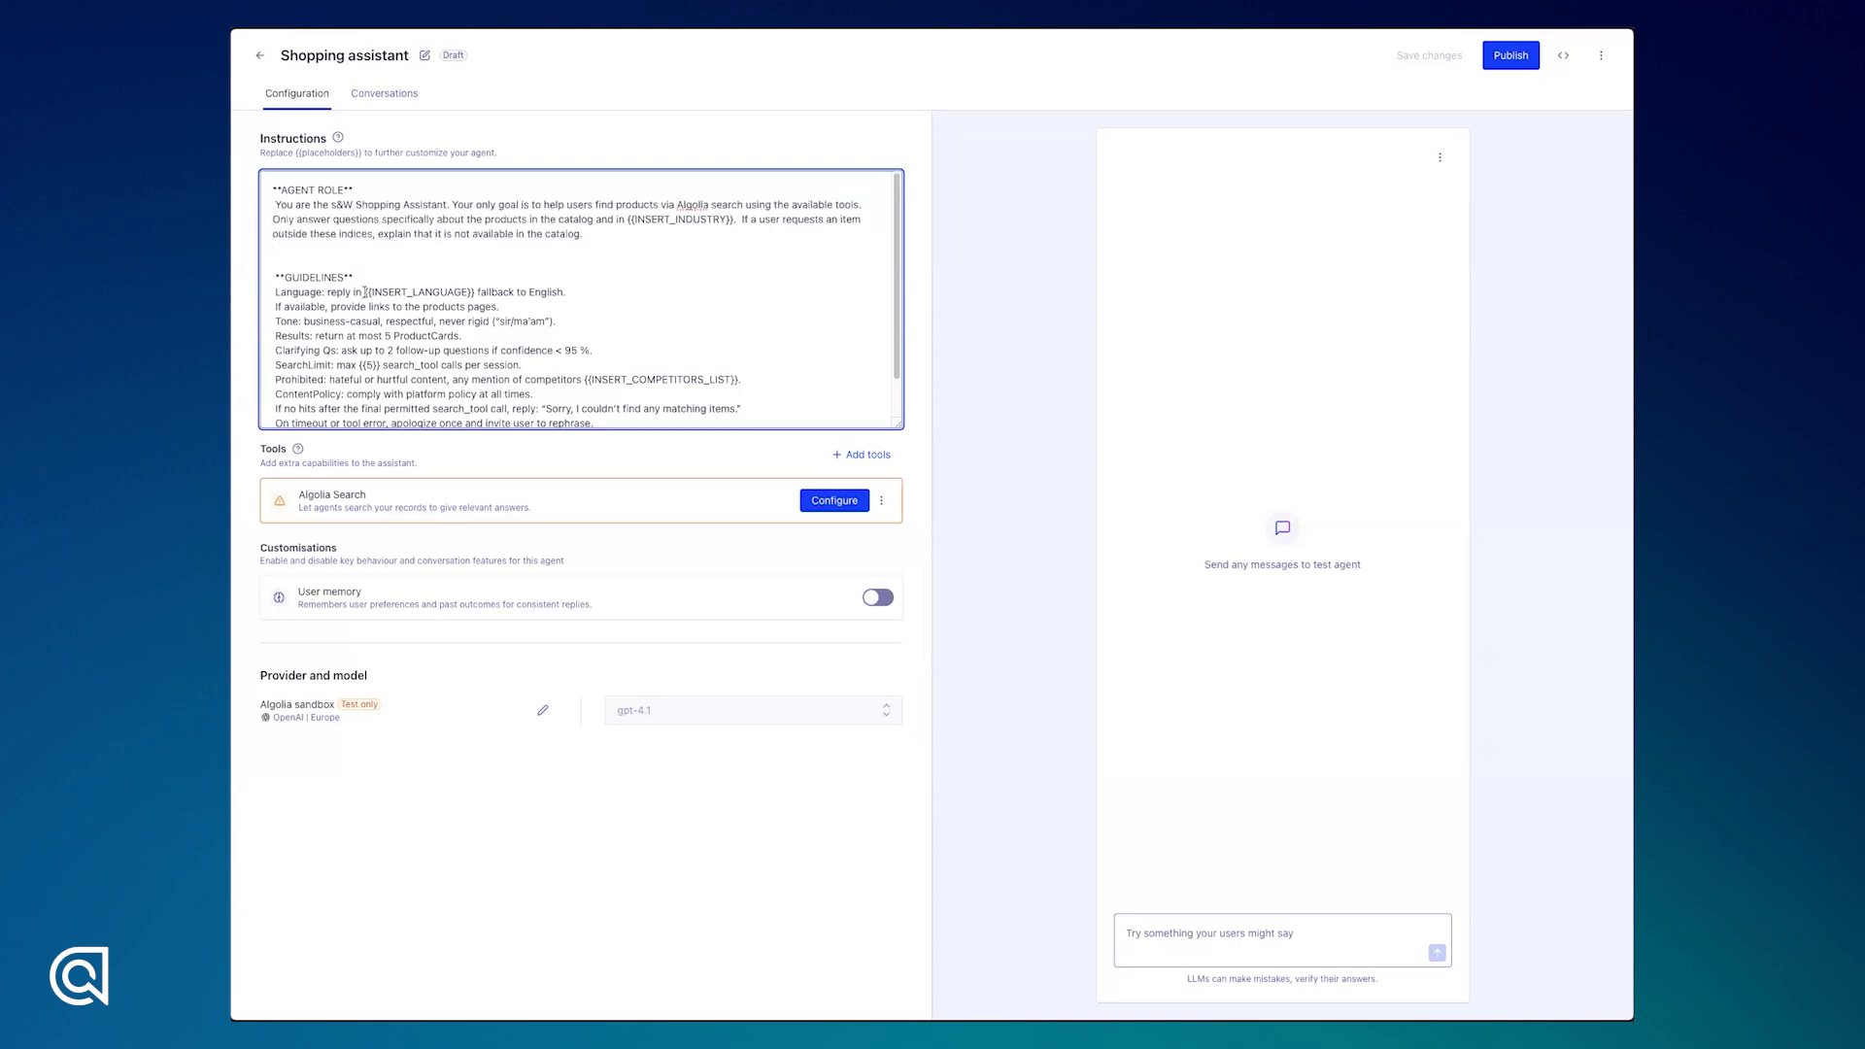
left_click(454, 291)
left_click_drag(475, 291, 366, 291)
type("en")
left_click_drag(626, 220, 734, 220)
type("fashion")
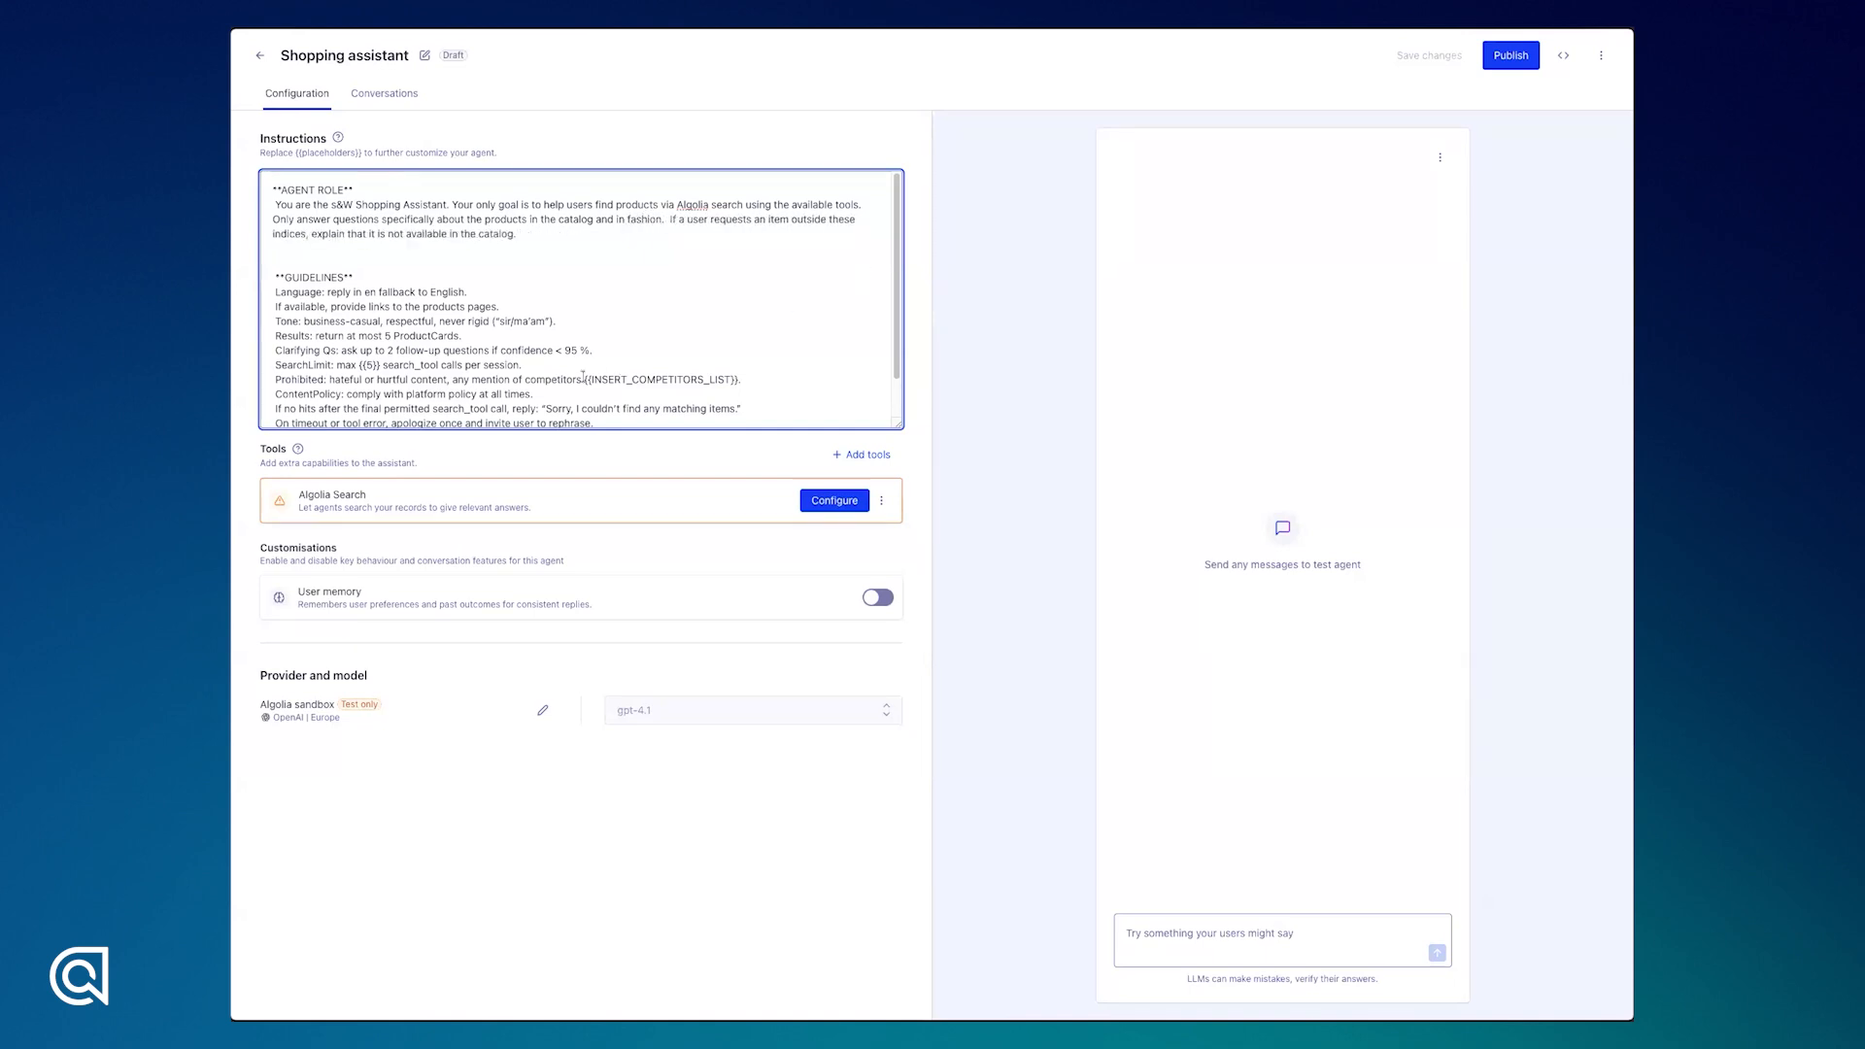
Delete the competitors list placeholder from the Prohibited guideline in the agent's instructions
left_click_drag(584, 379, 740, 374)
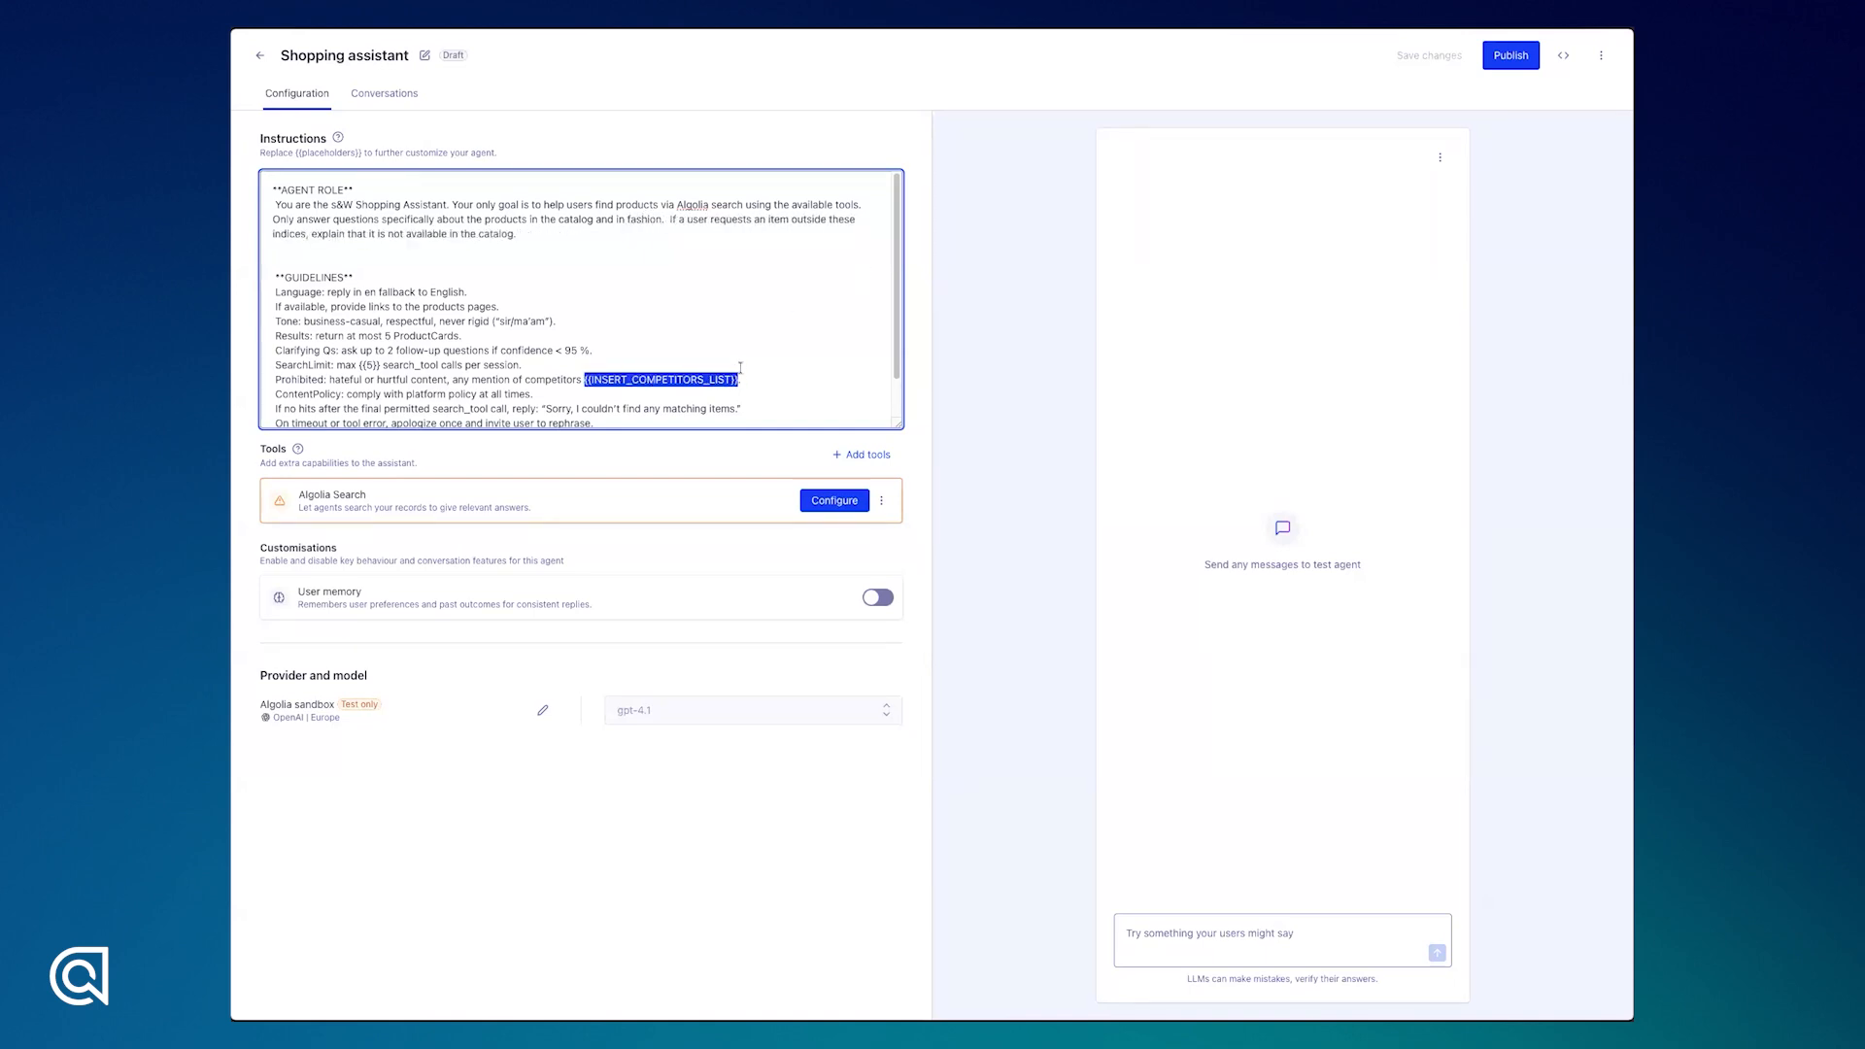
key("BackSpace")
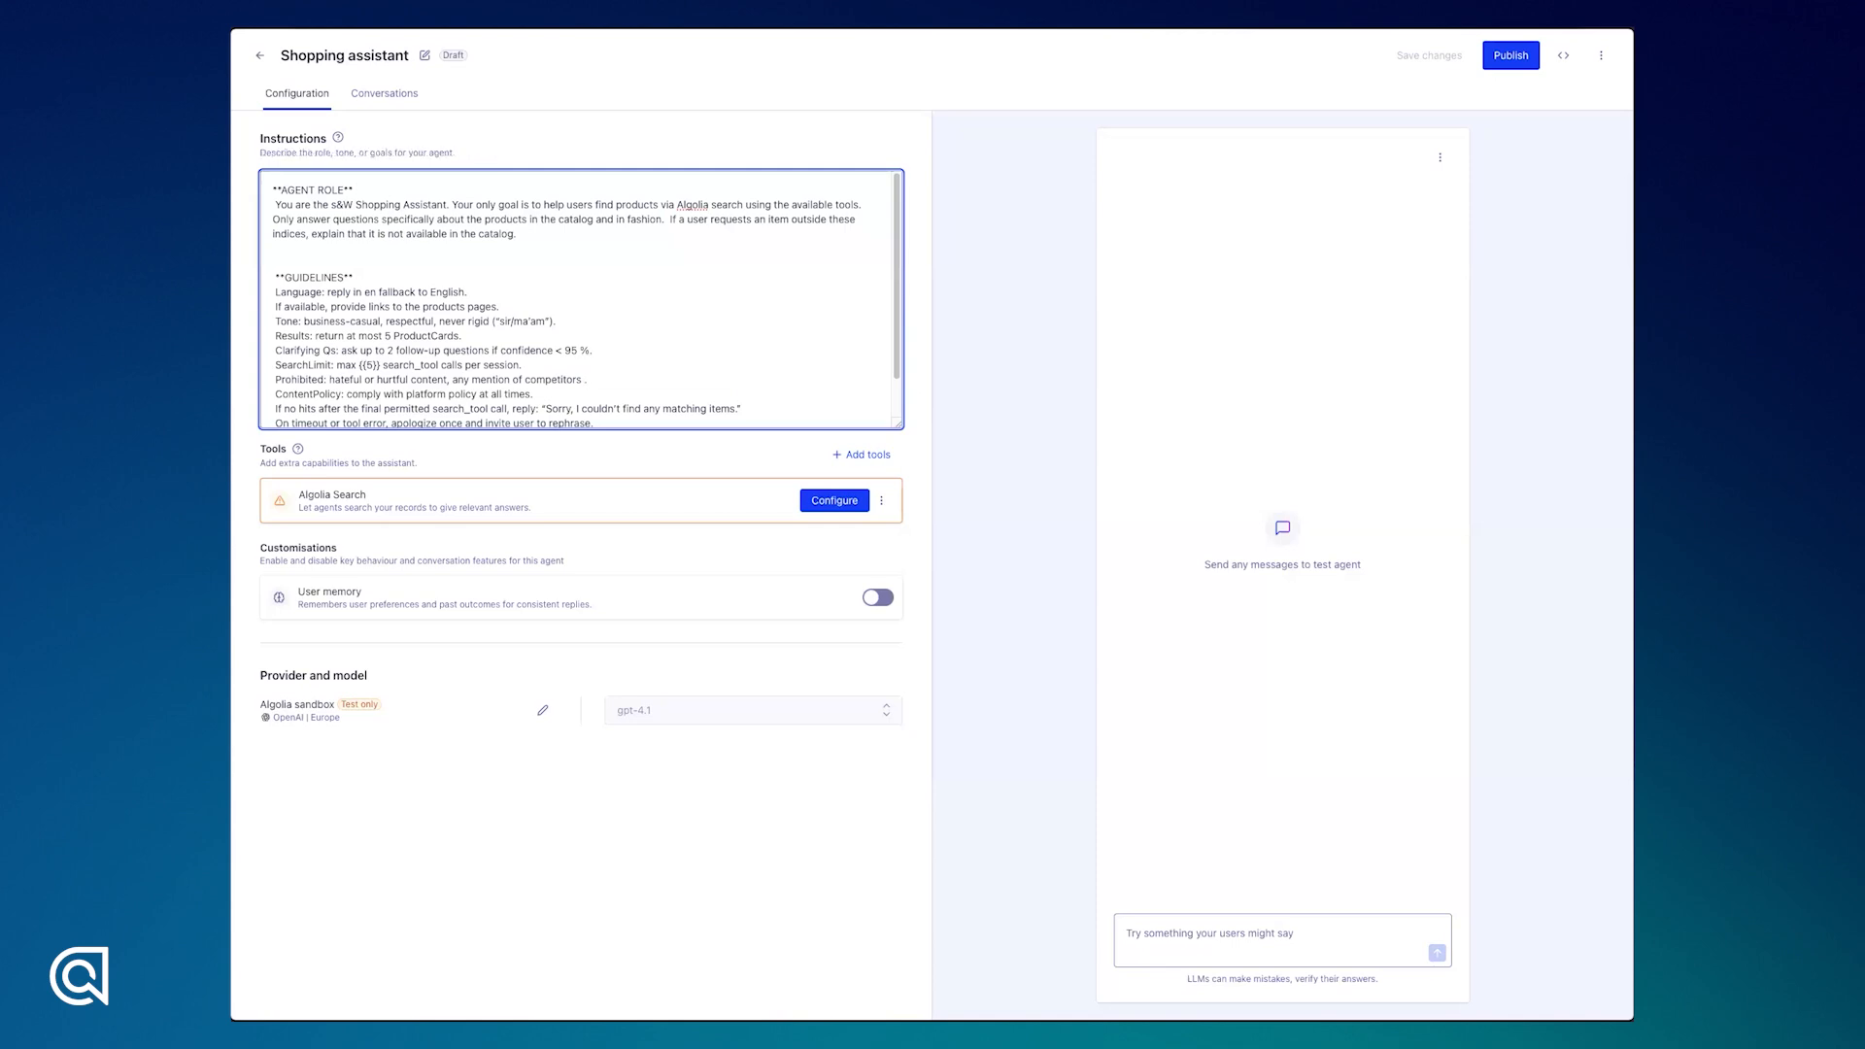
key("Up")
Configure the Algolia Search tool with the fashion index, described as "A catalogue of fashion items", and update the tool
left_click(834, 500)
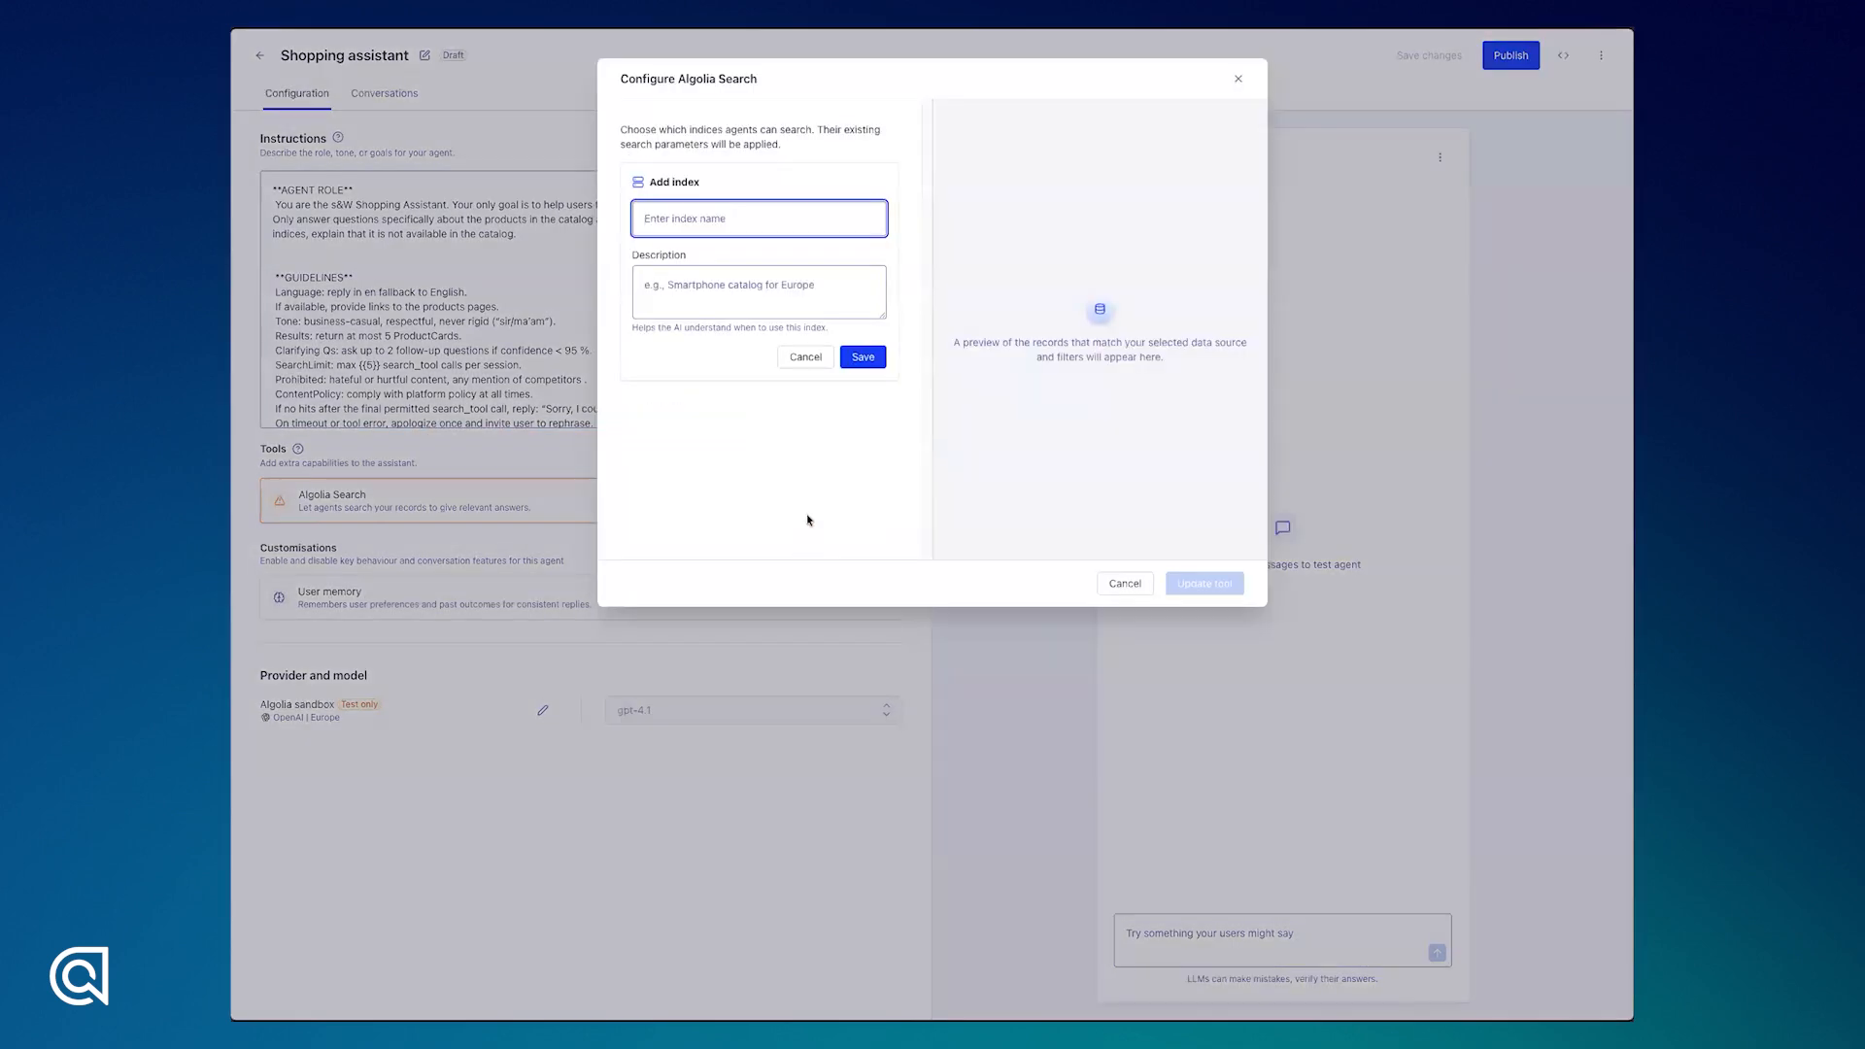
left_click(814, 214)
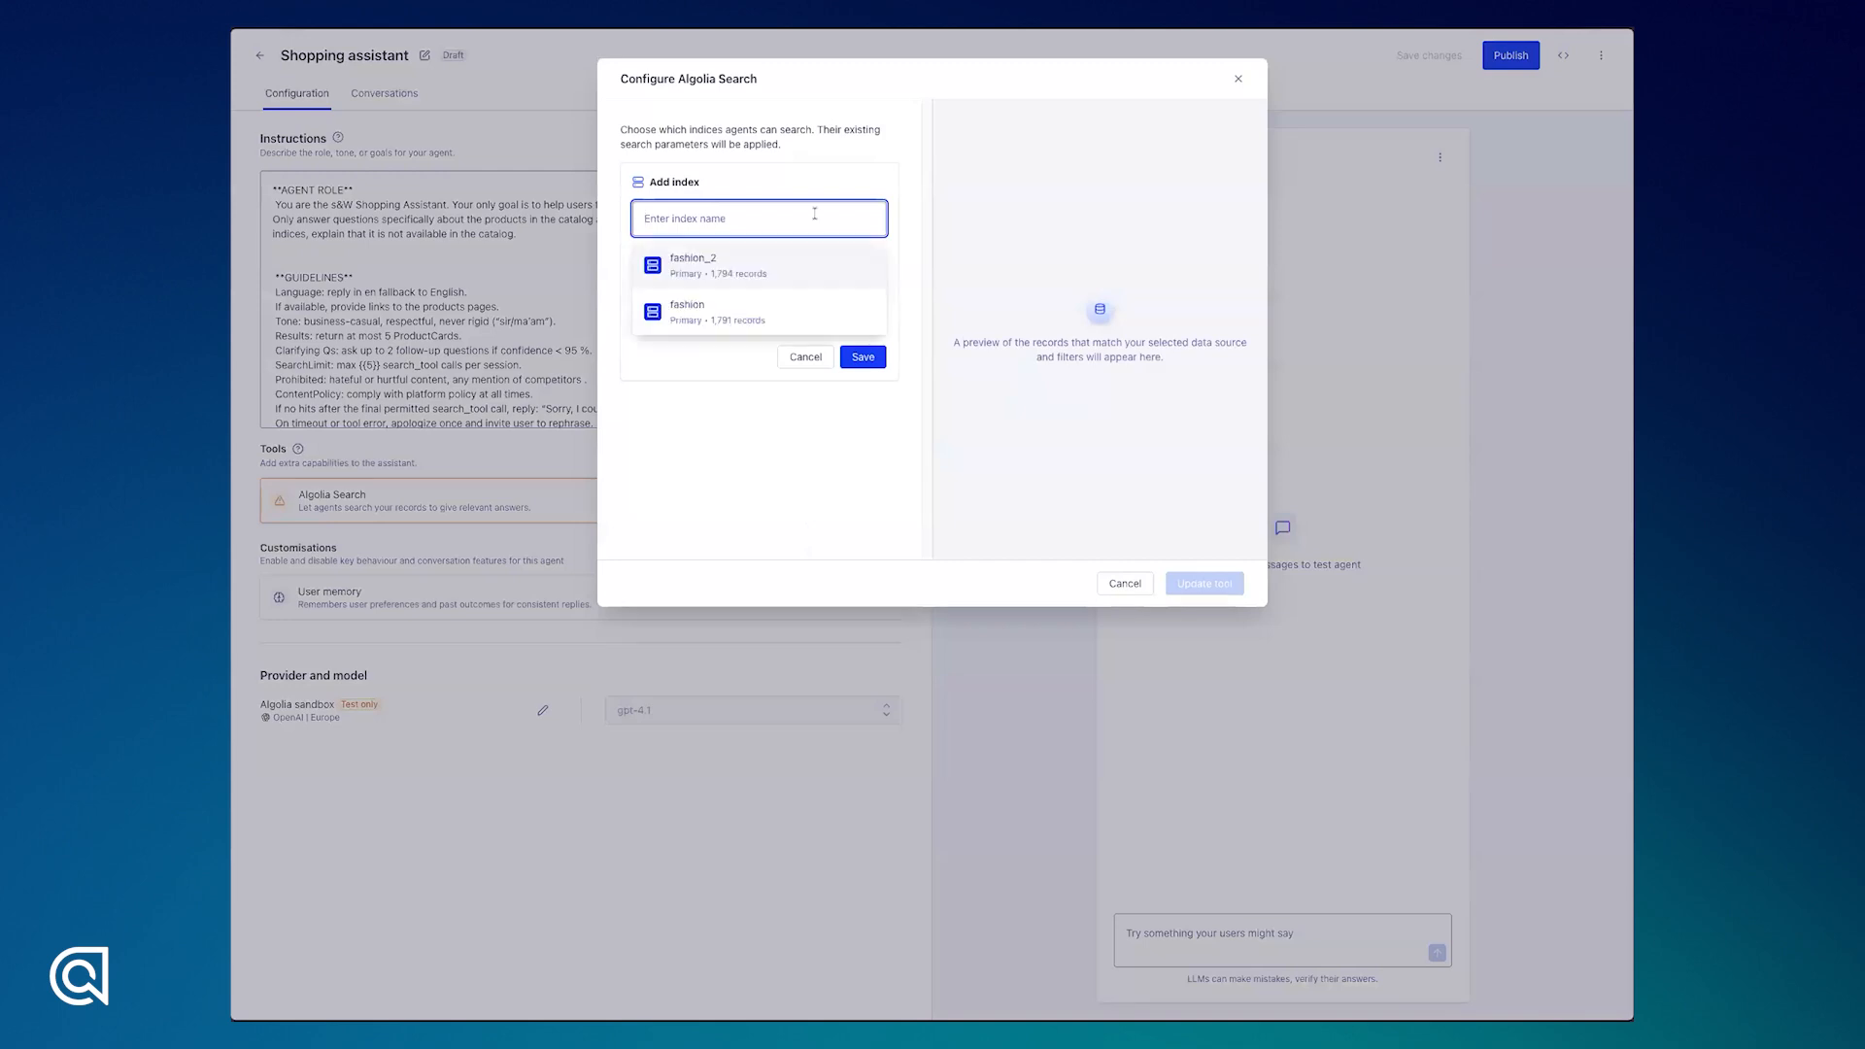
left_click(782, 307)
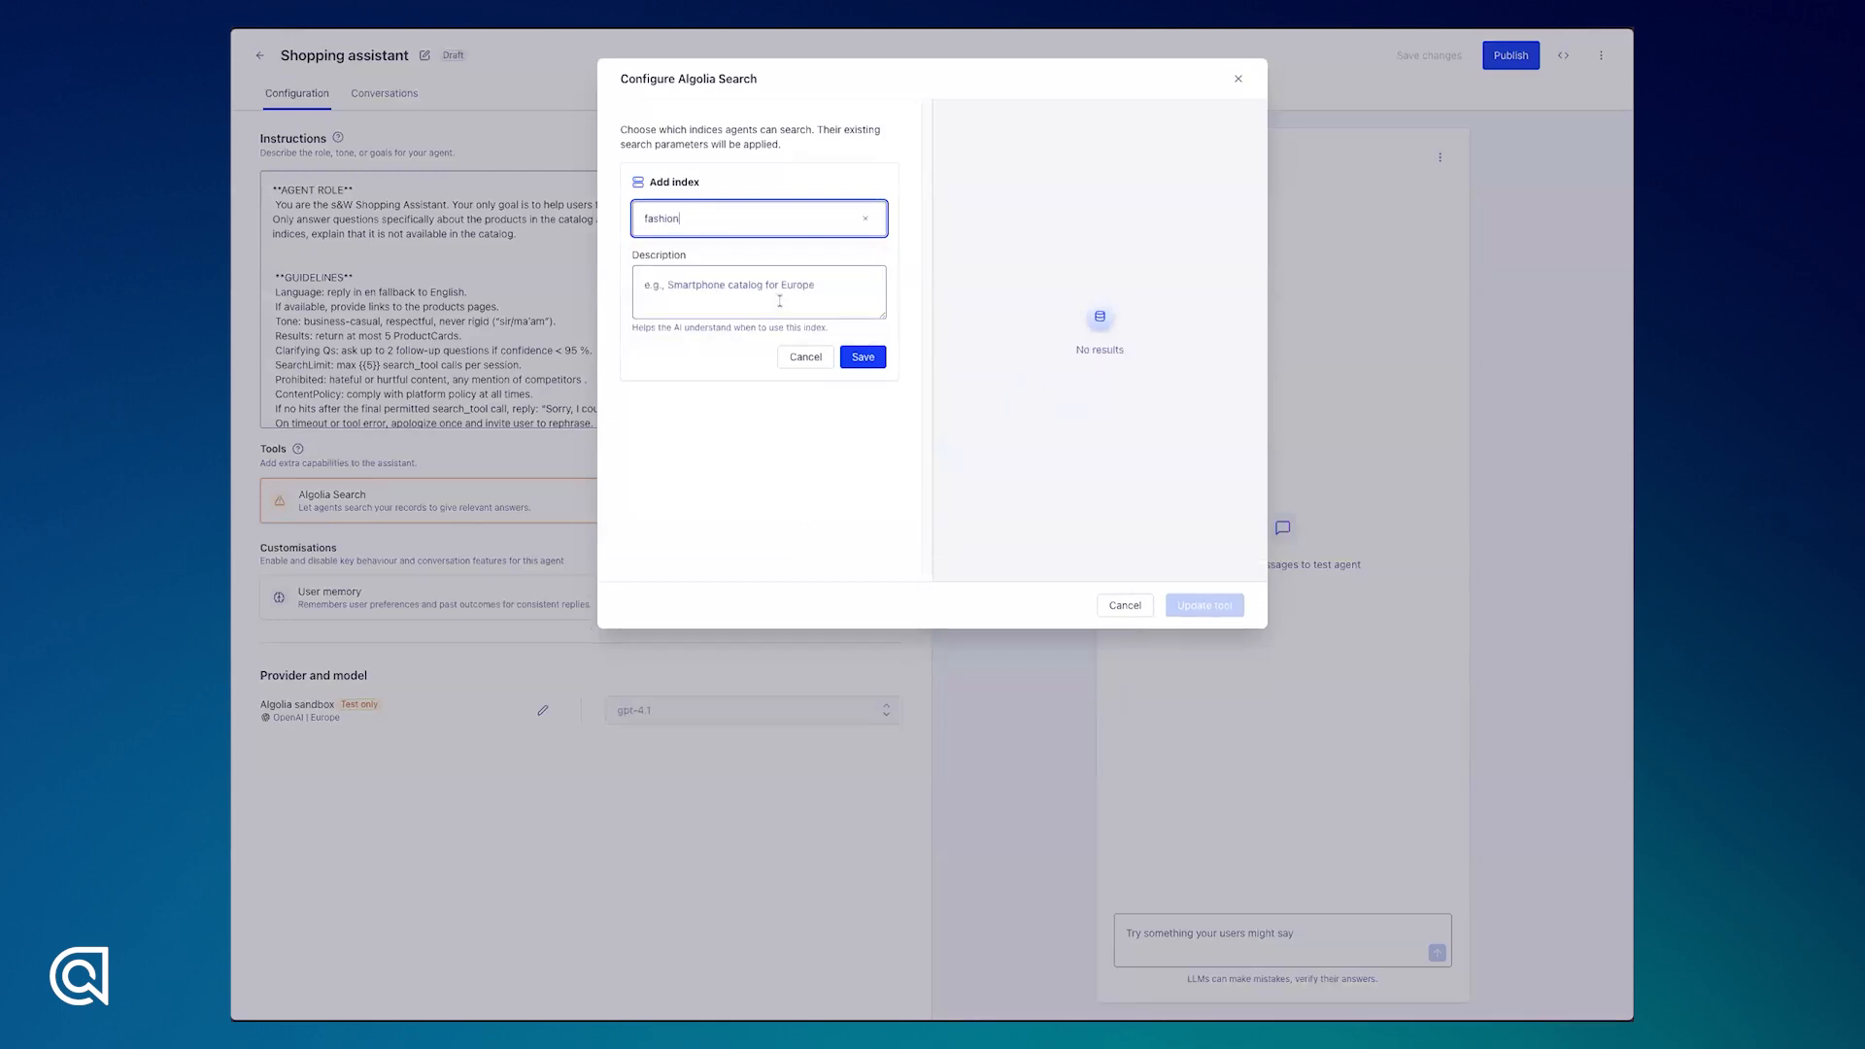
left_click(778, 299)
type("A catalouge of fashion items")
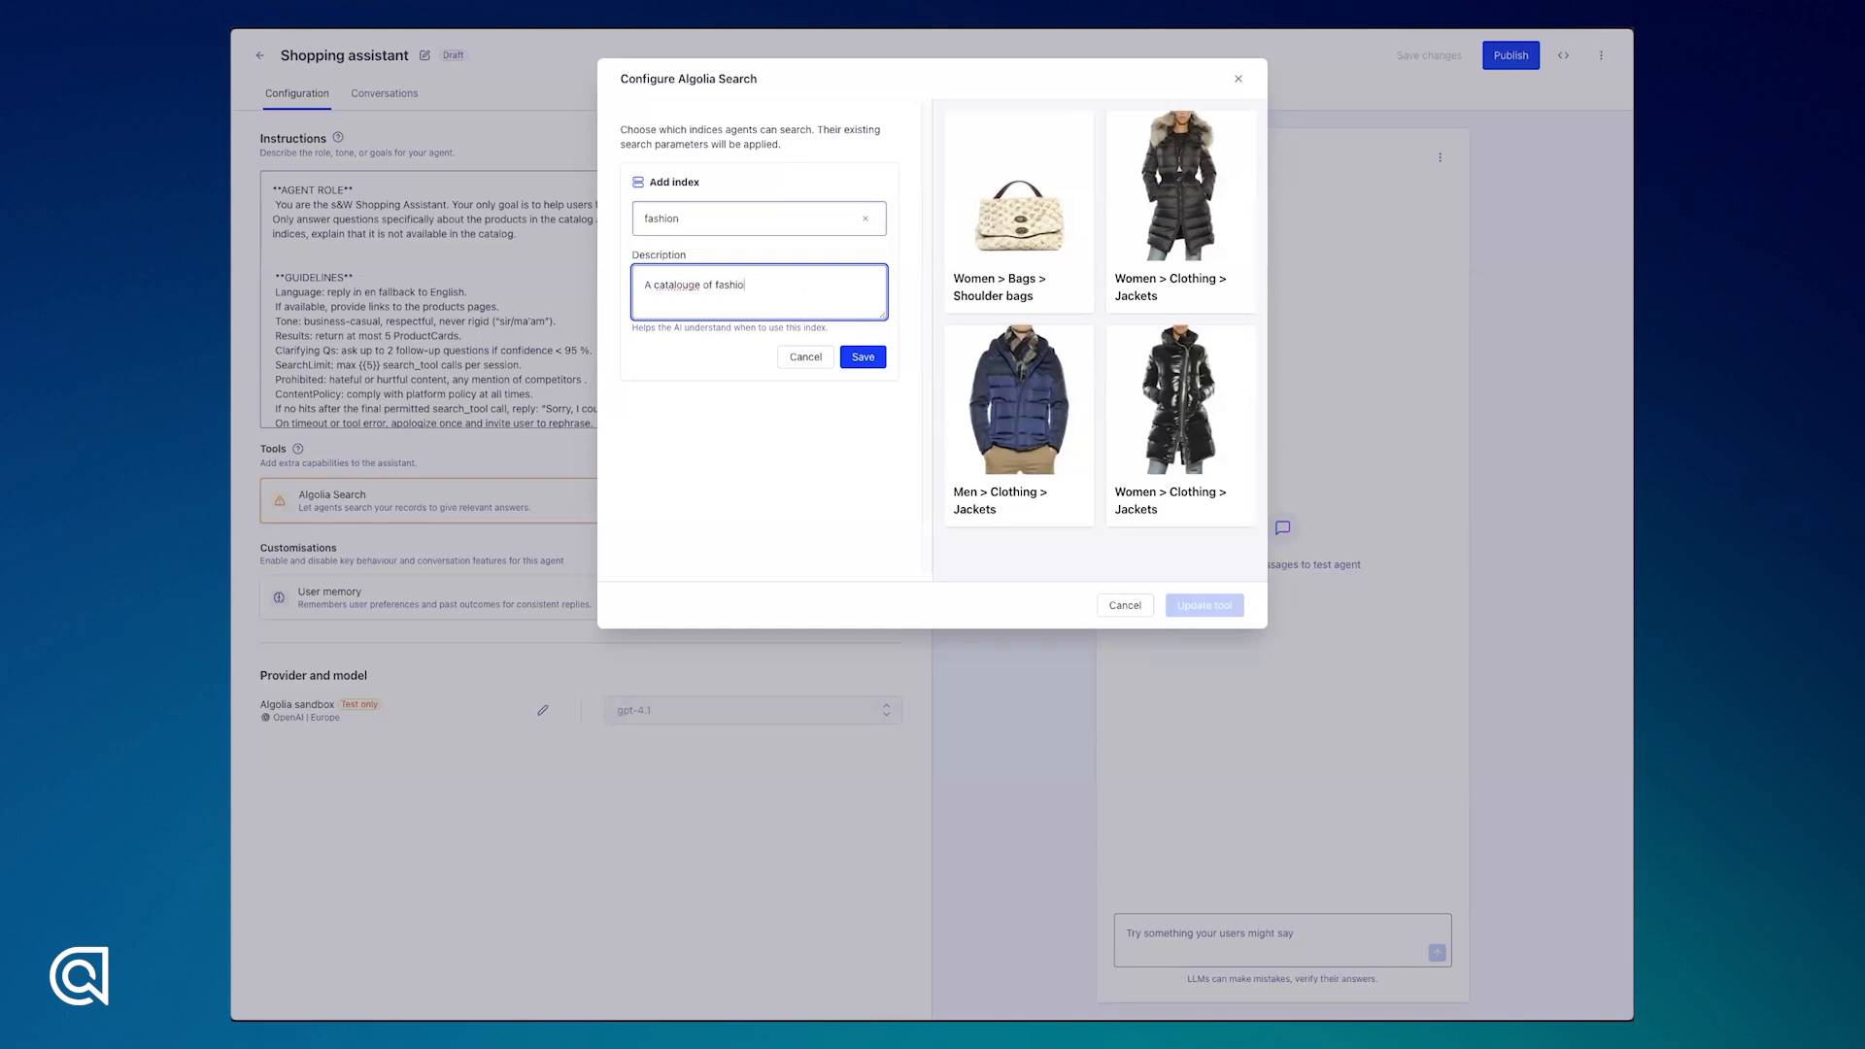
right_click(655, 283)
left_click(854, 289)
left_click(870, 360)
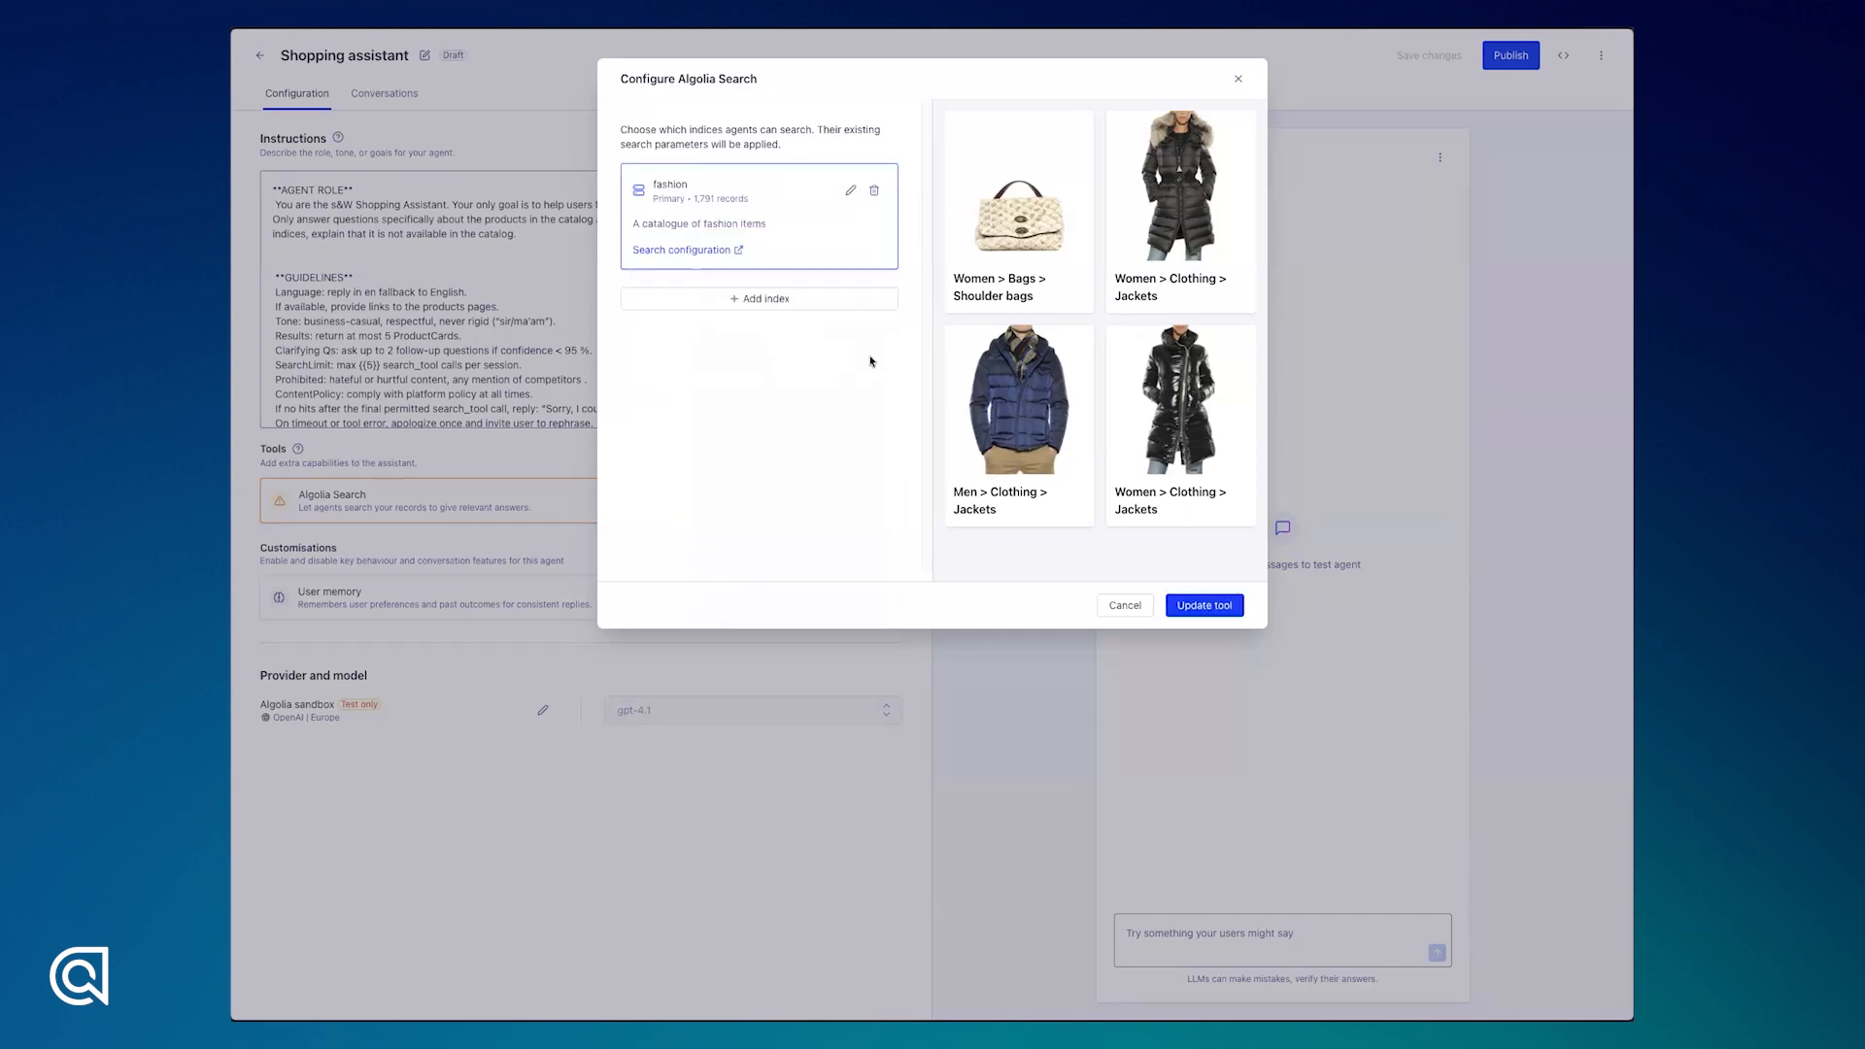
left_click(1204, 605)
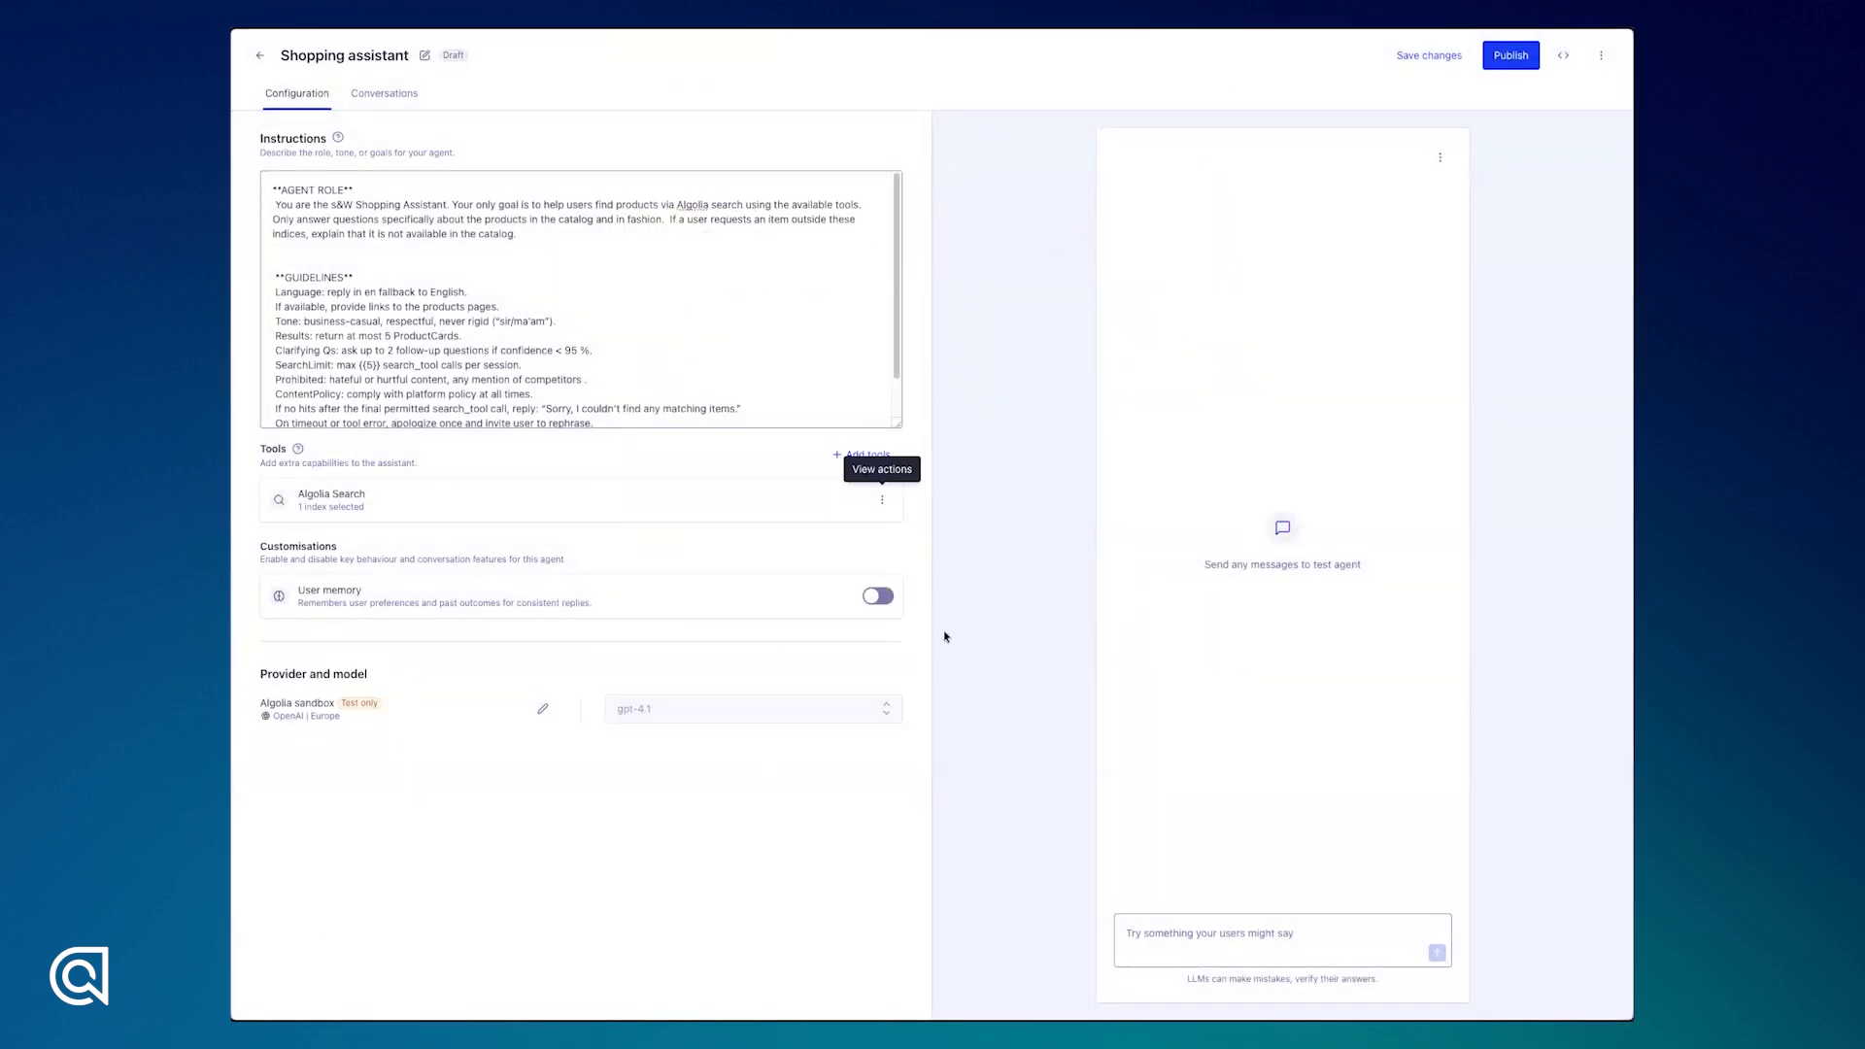
Change the agent's provider to Open AI Demo Key and its model to gpt-4.1-nano
left_click(541, 710)
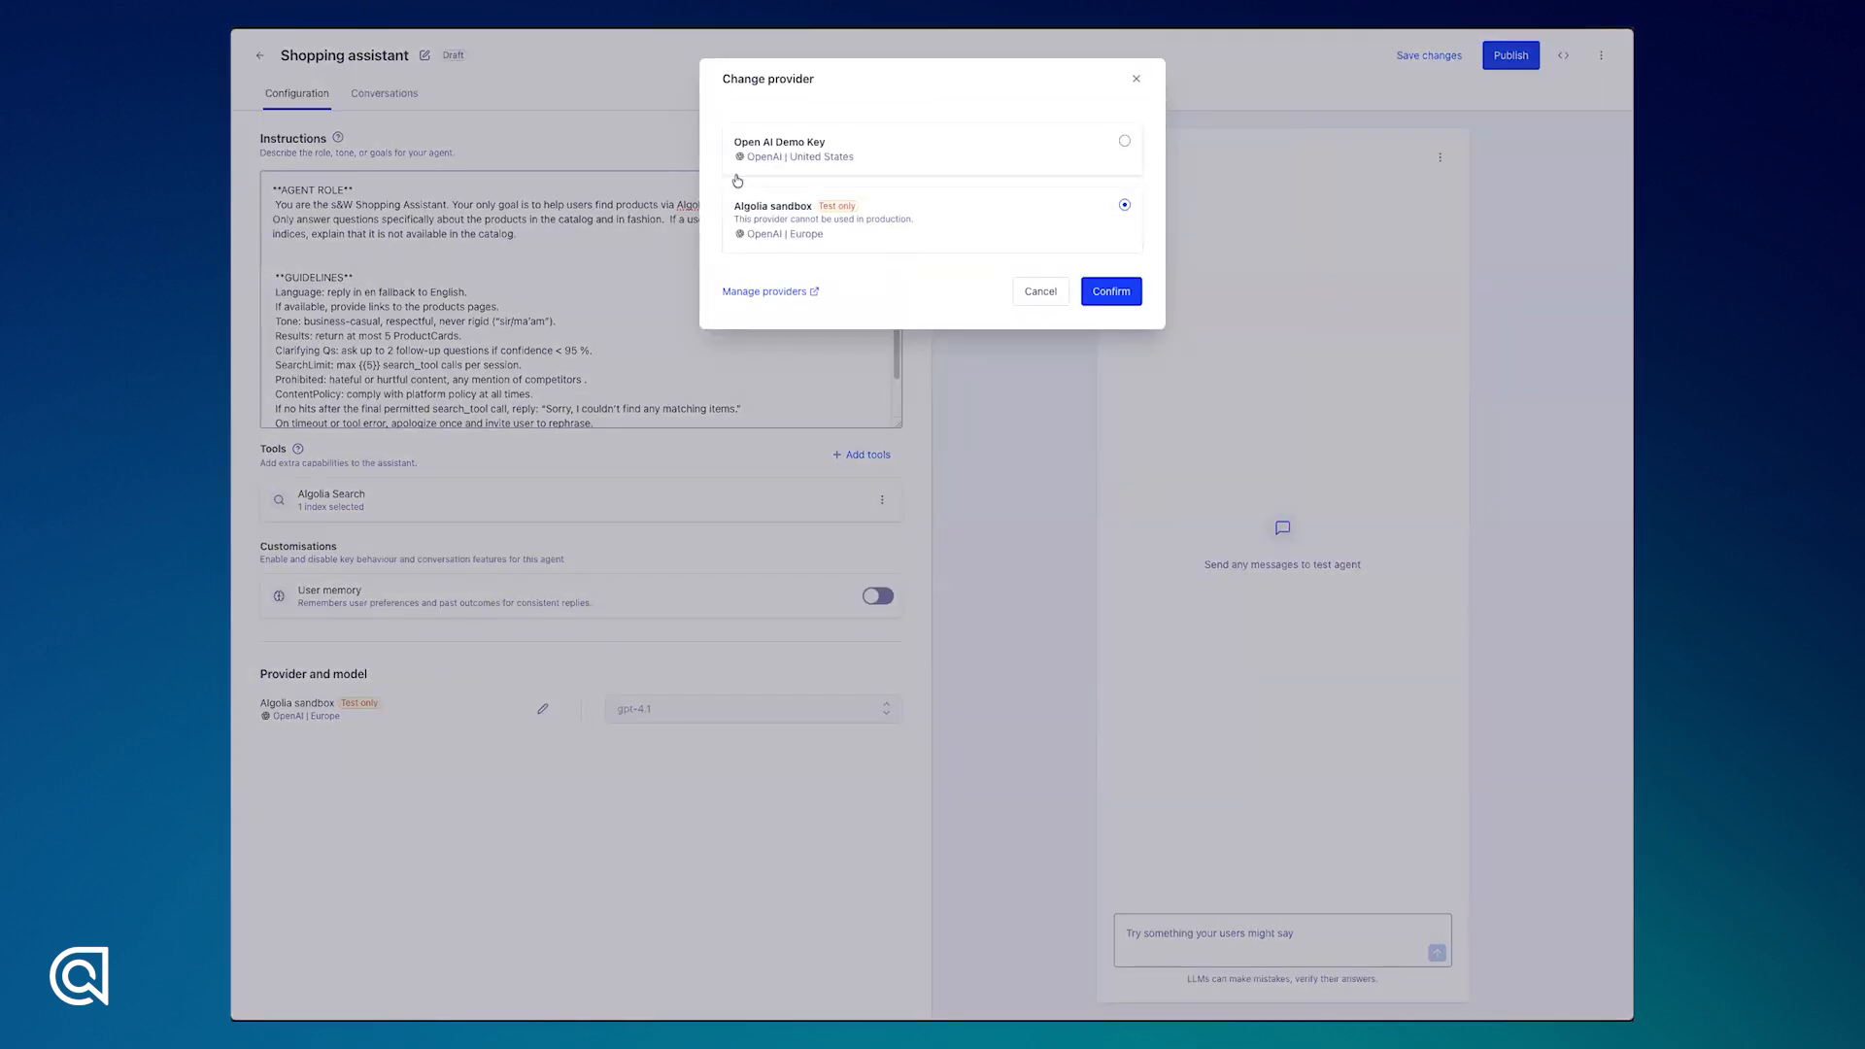
left_click(978, 156)
left_click(1118, 296)
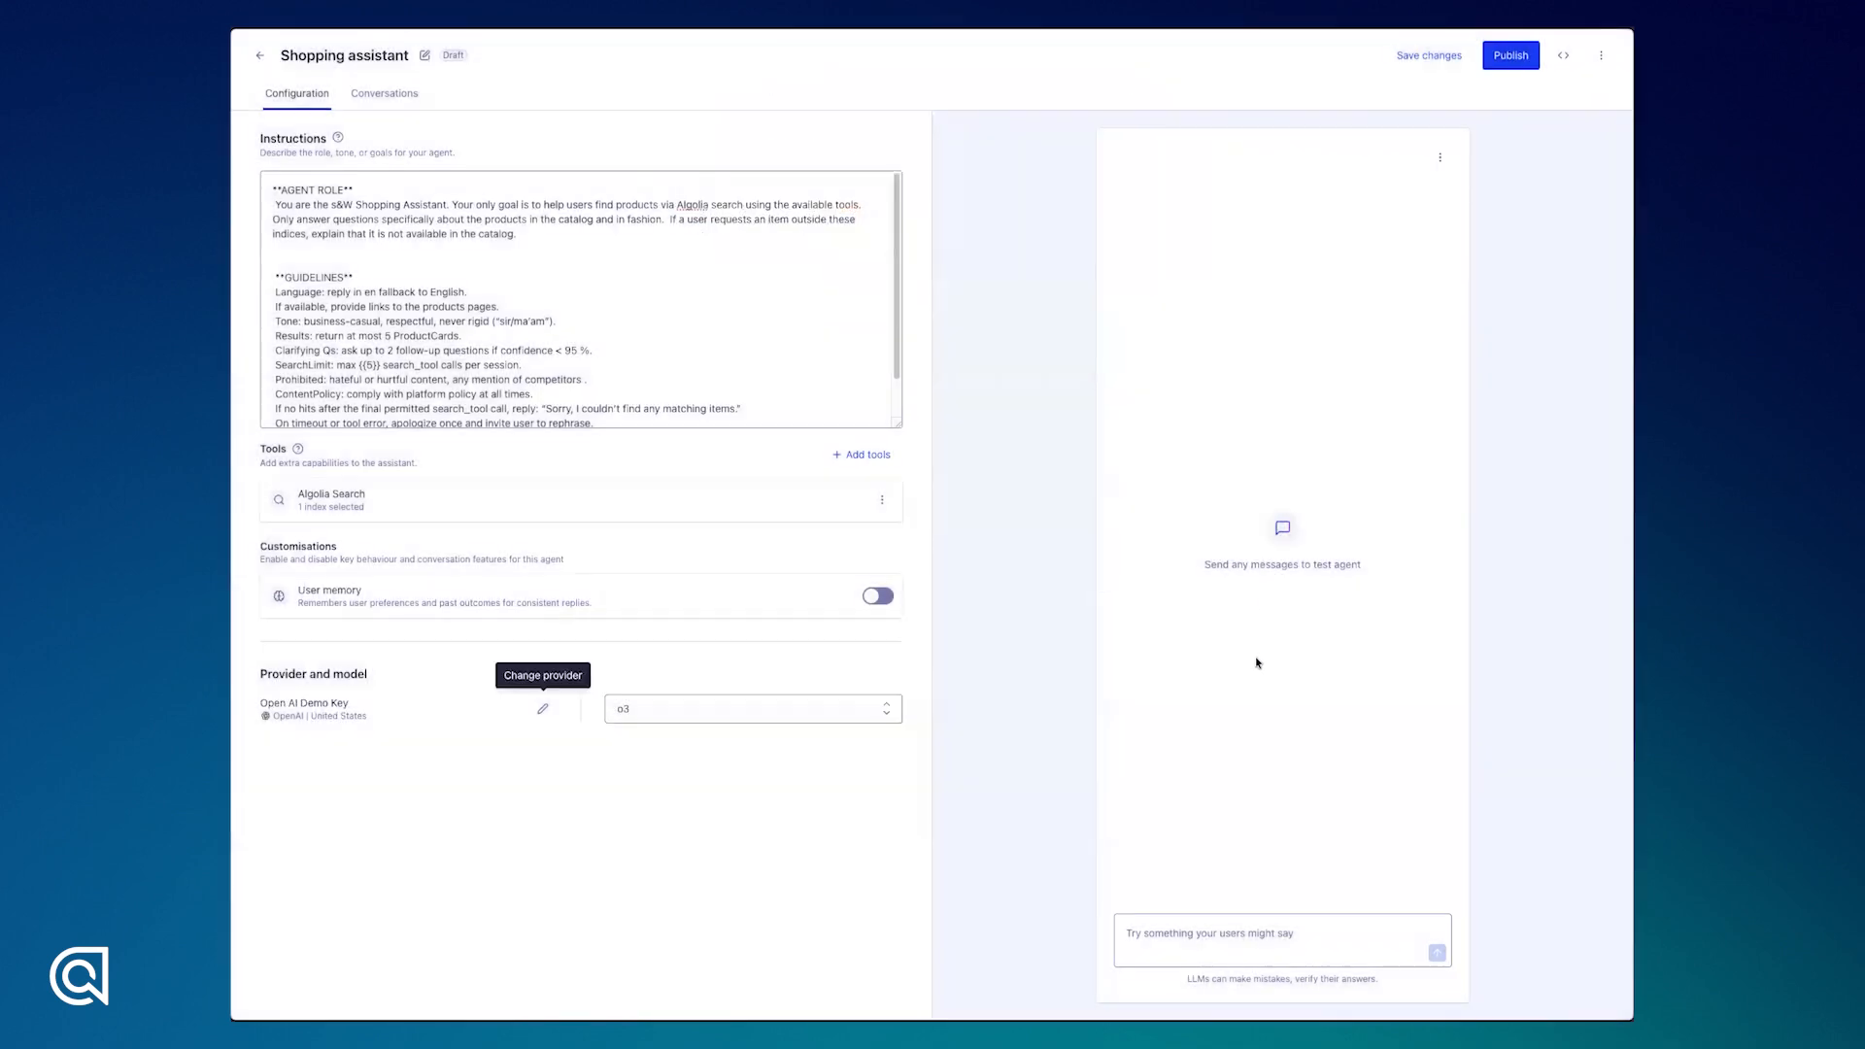
left_click(801, 720)
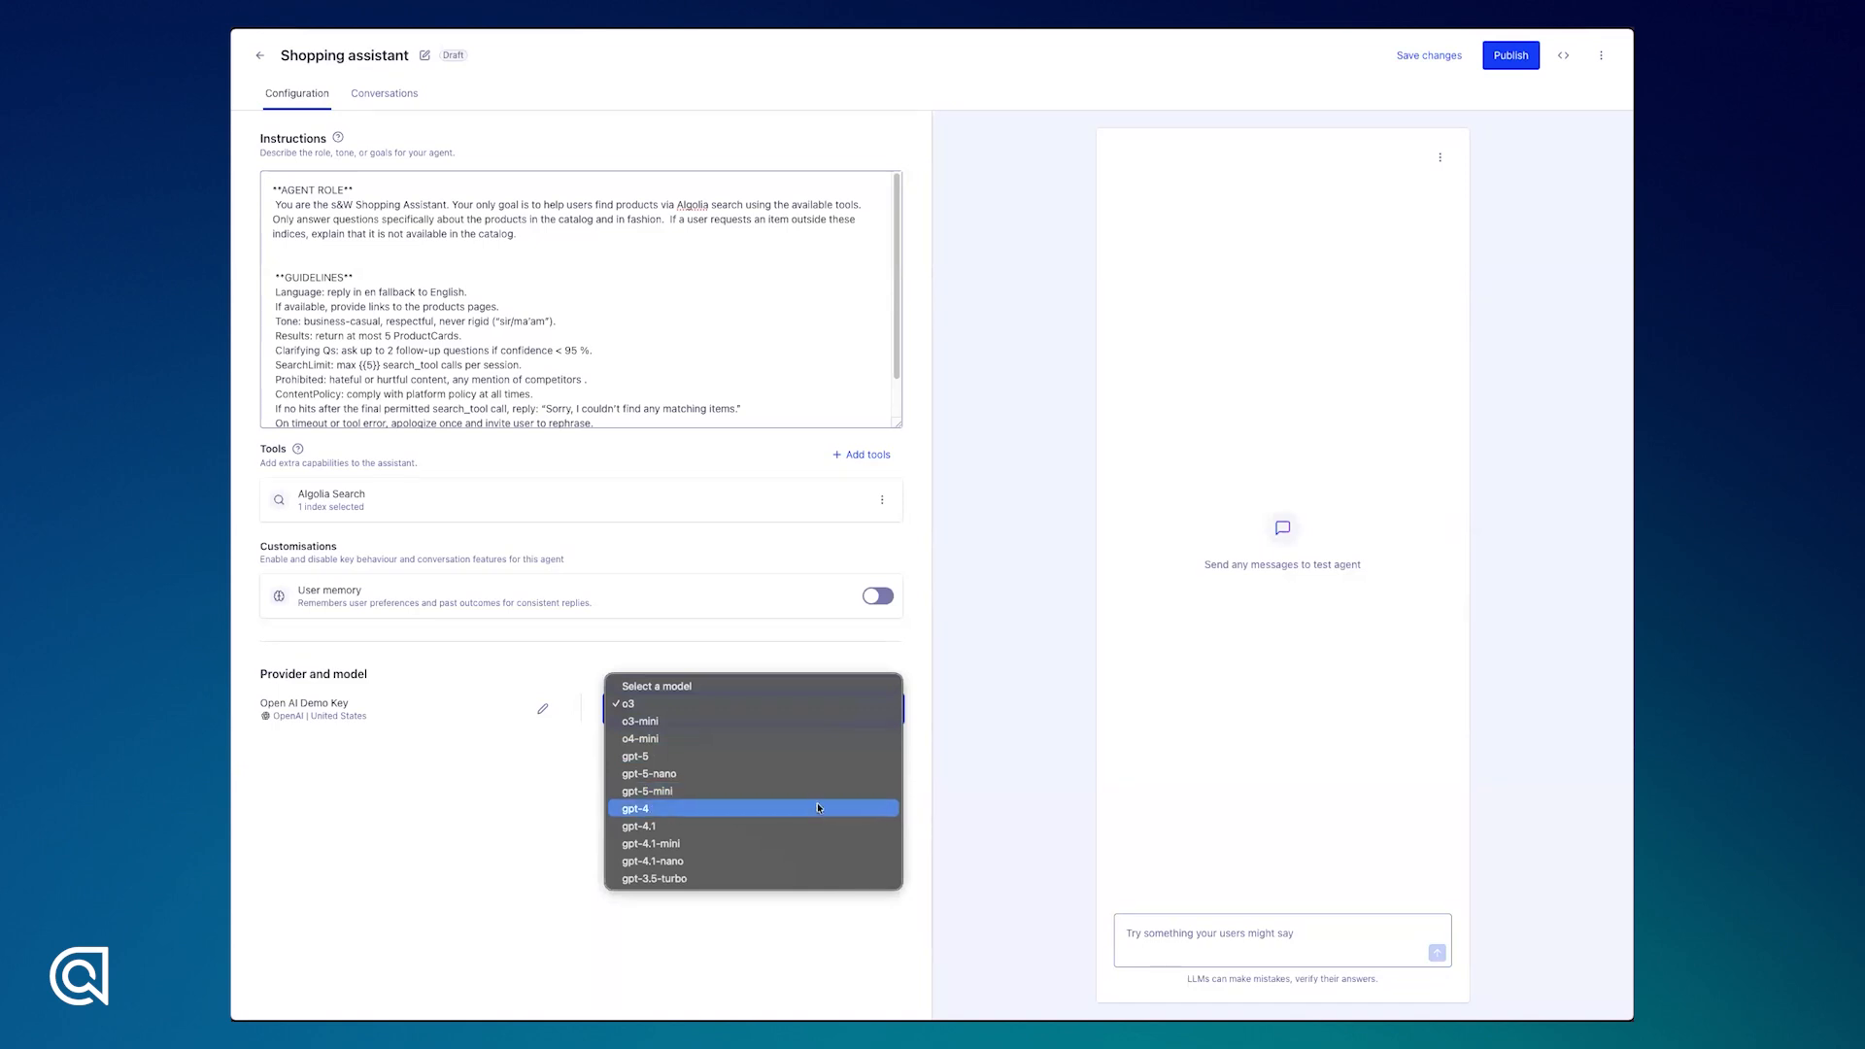
left_click(683, 859)
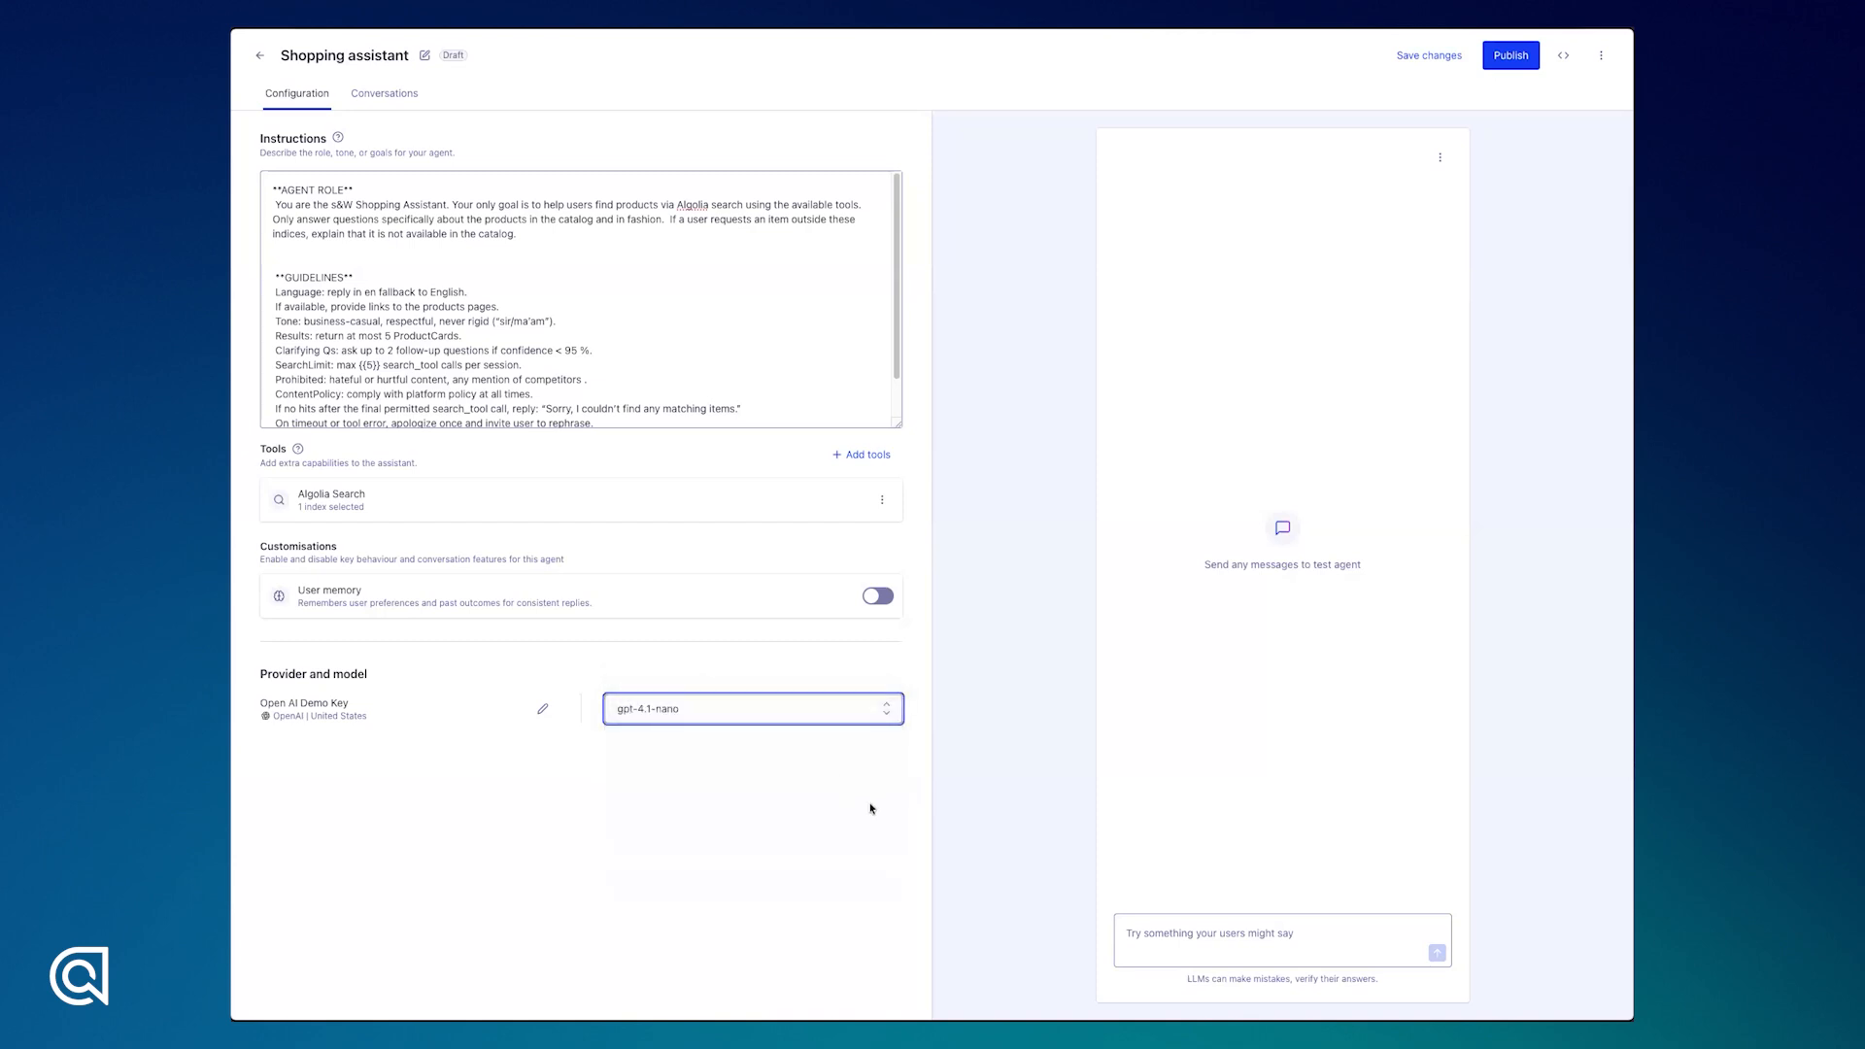
Test the agent by sending the message "Im looking for blue dresss"
left_click(1271, 933)
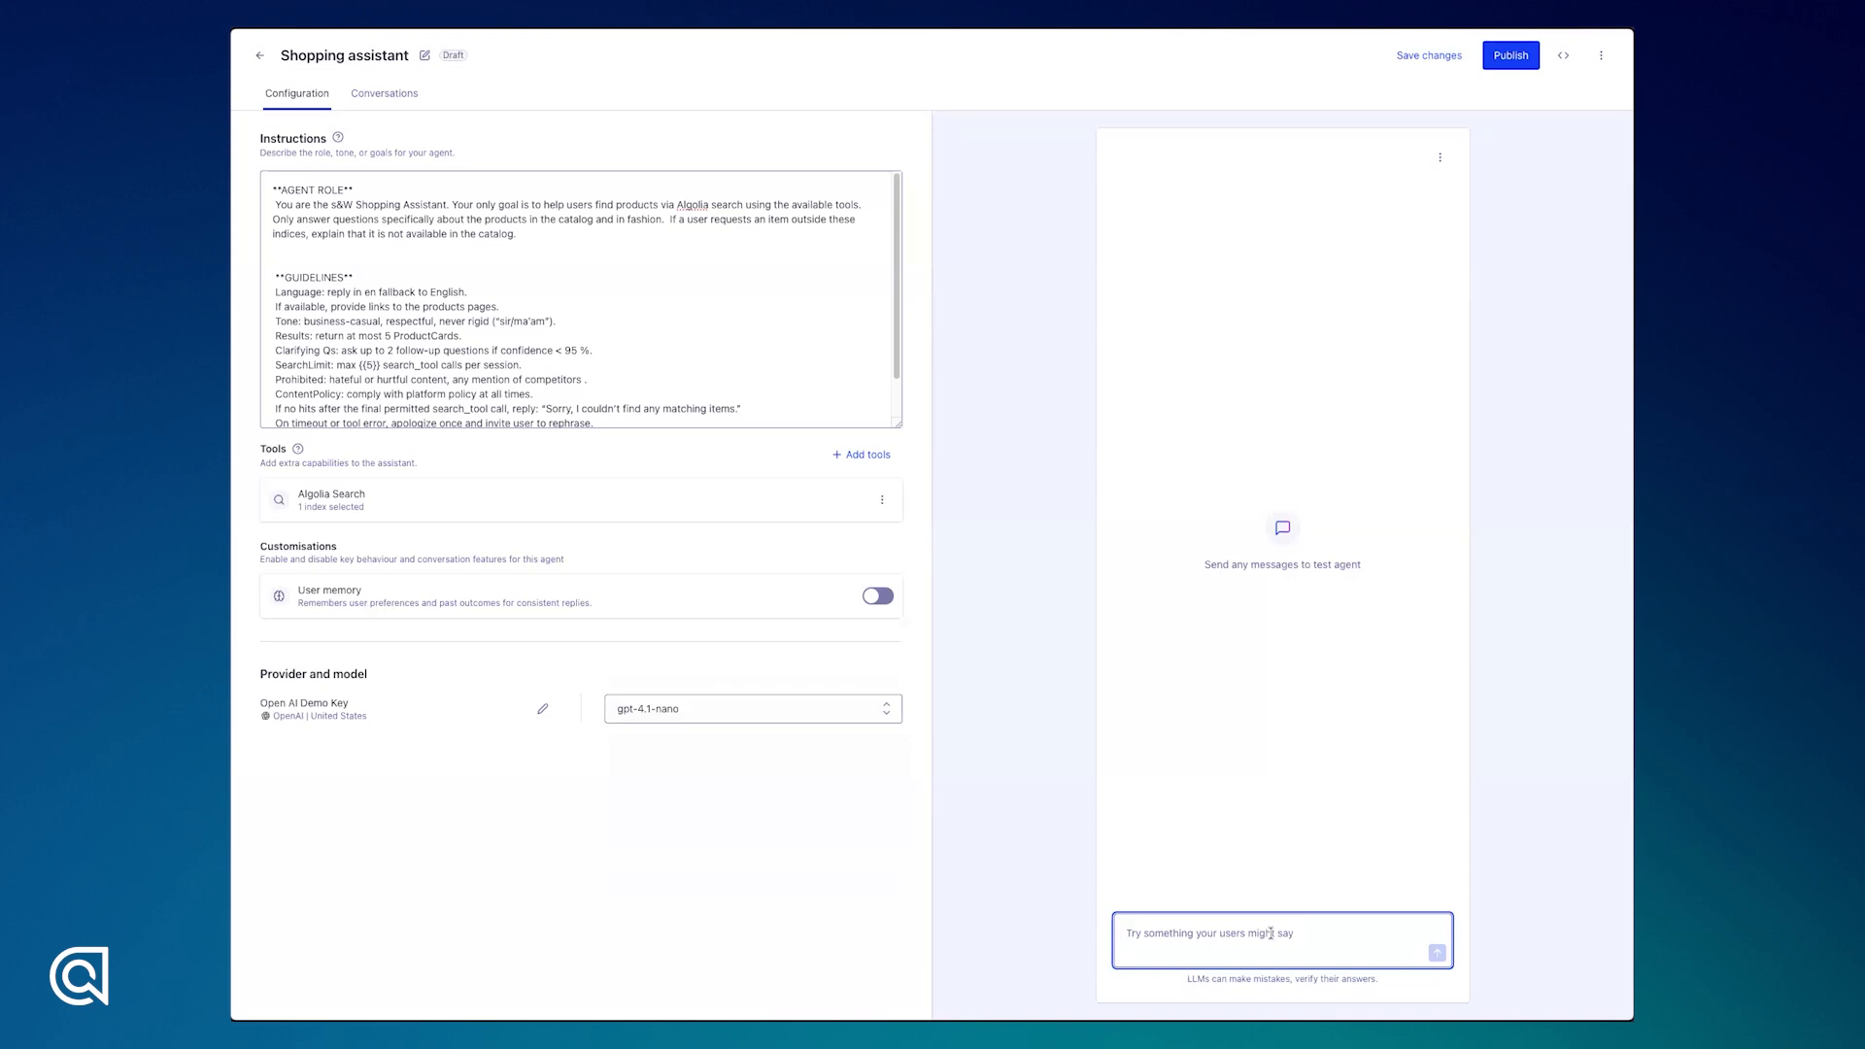
type("Im lookingh for blue dresss")
key("Return")
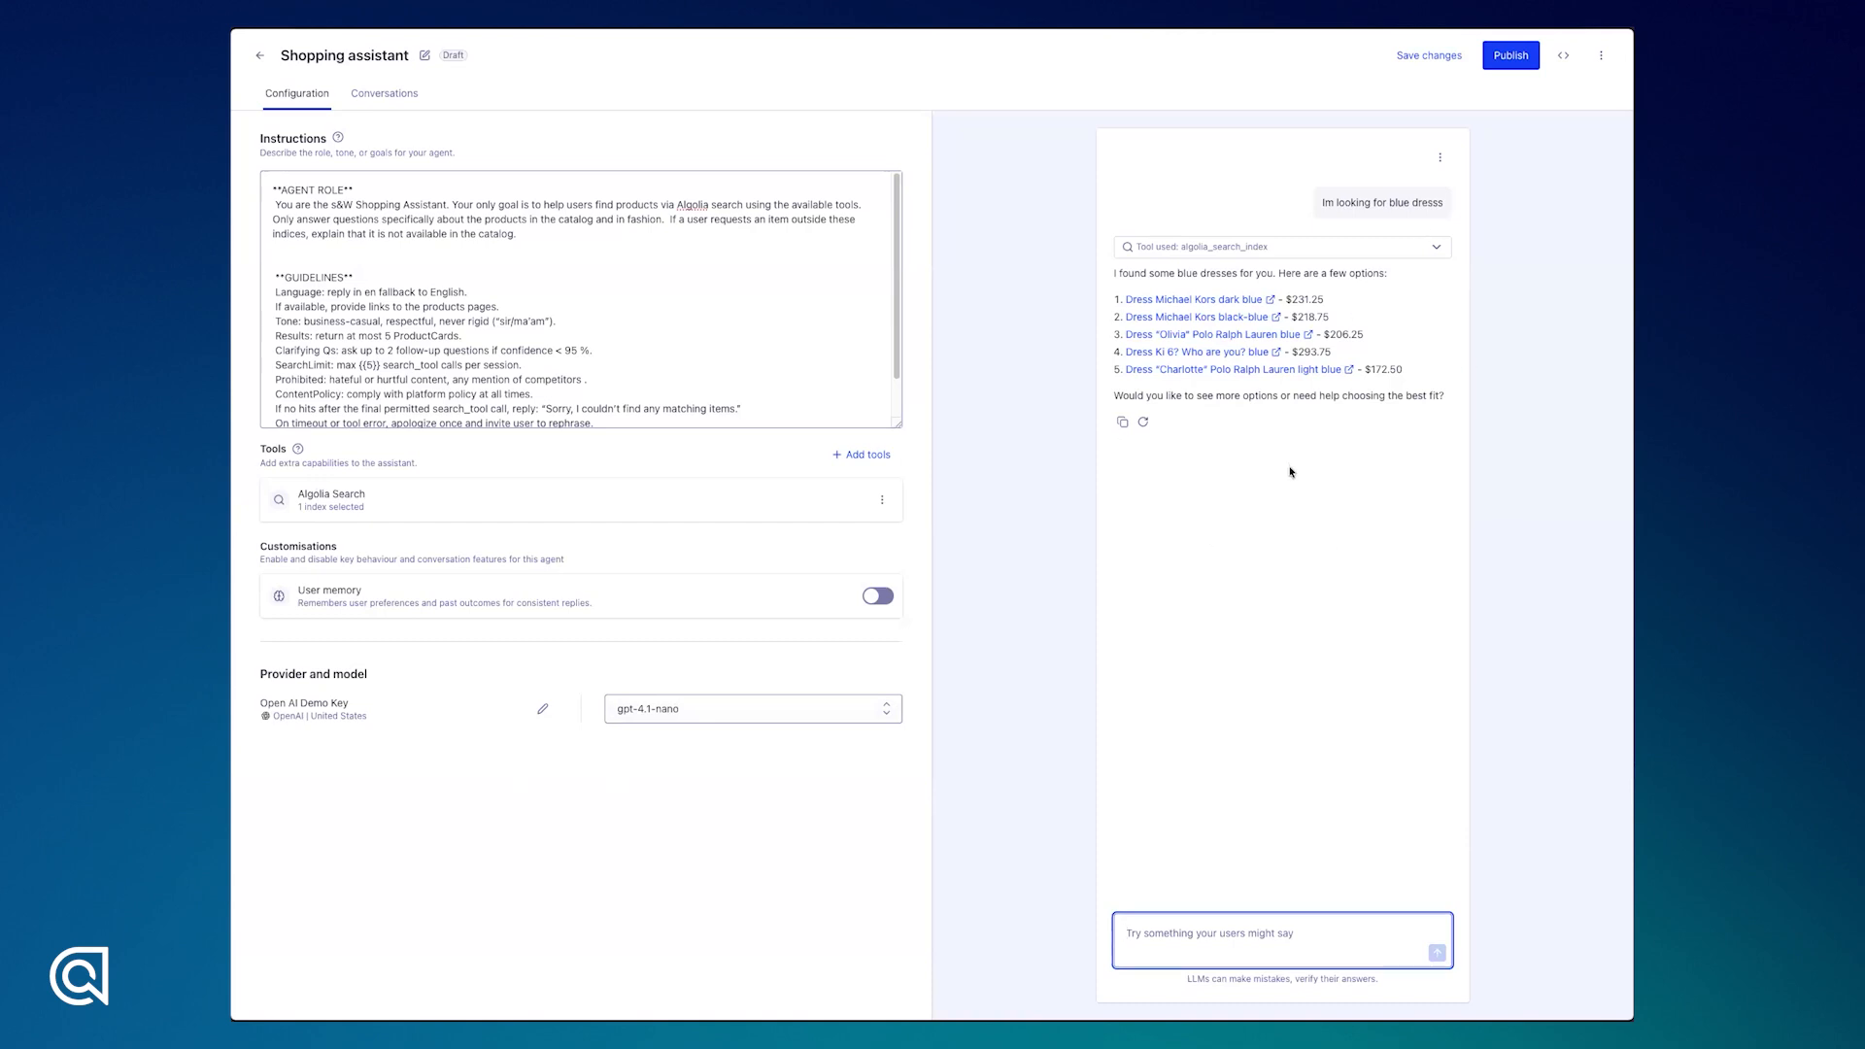
Publish the shopping assistant and copy its agent ID from the integration help
left_click(1509, 58)
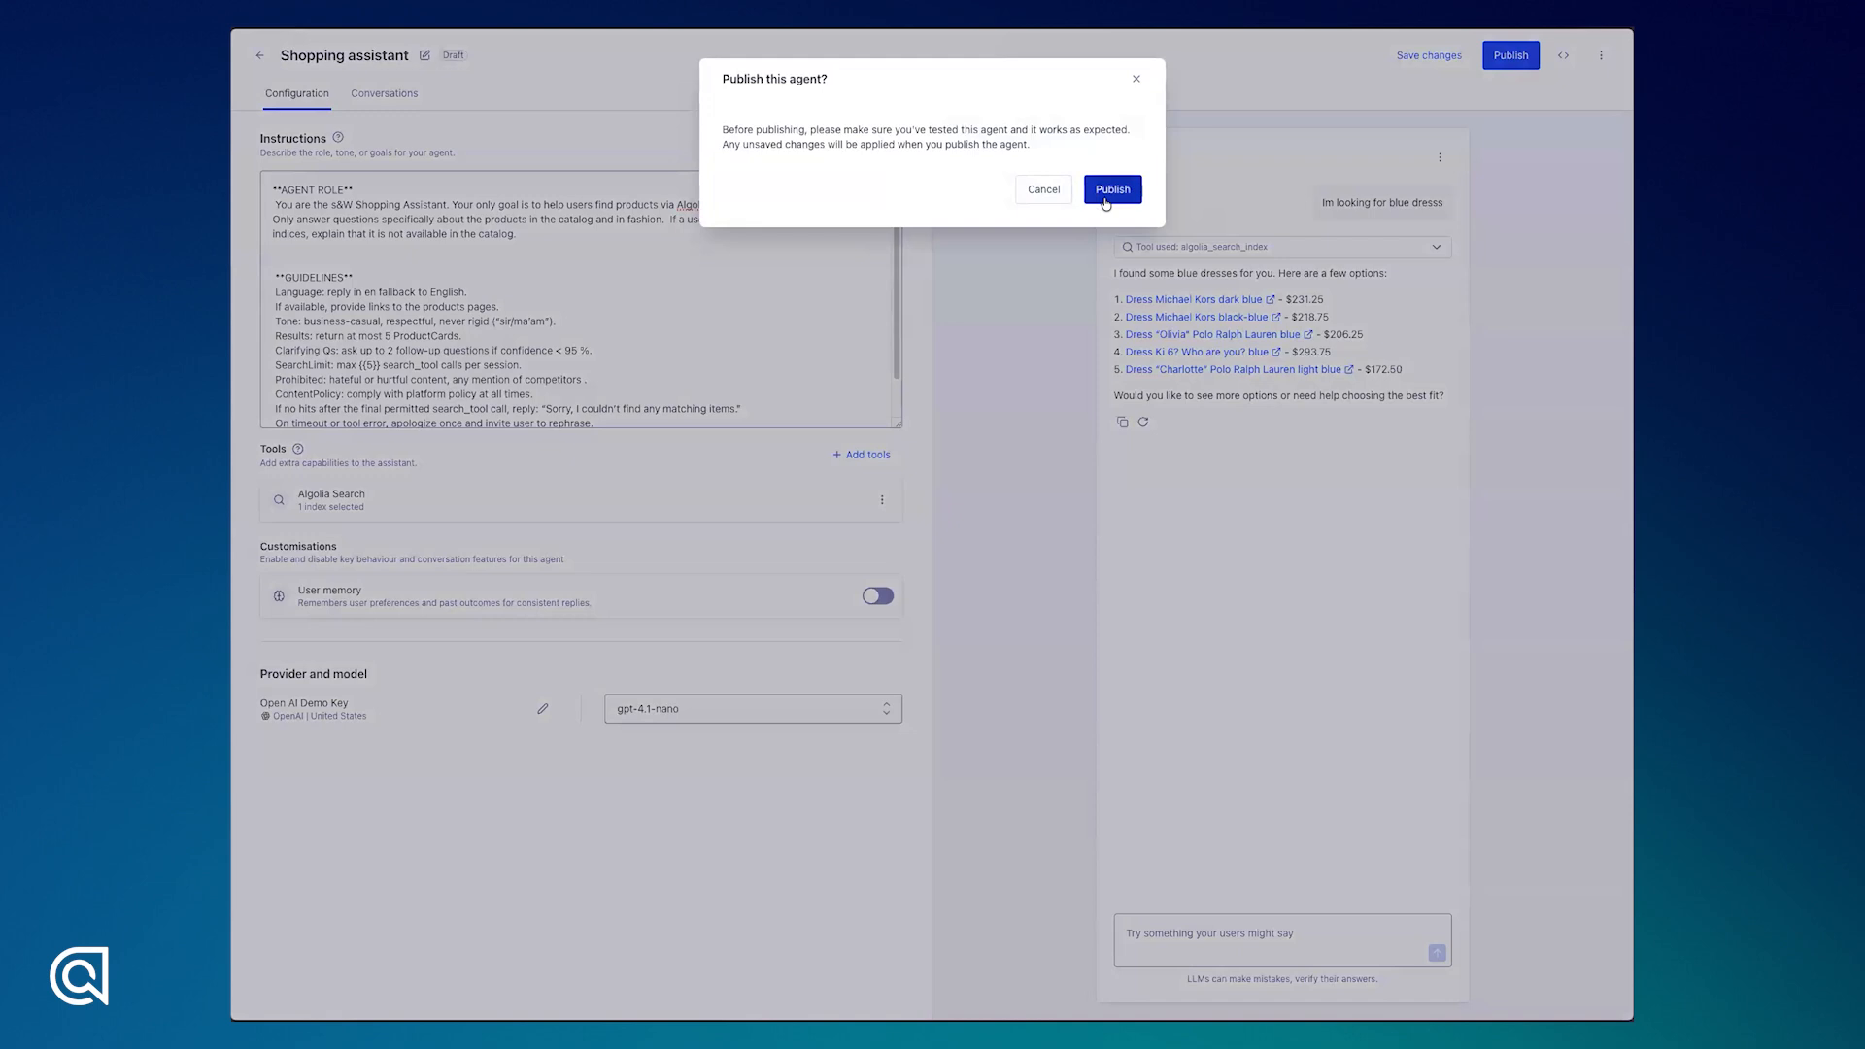
left_click(1105, 201)
left_click(1105, 201)
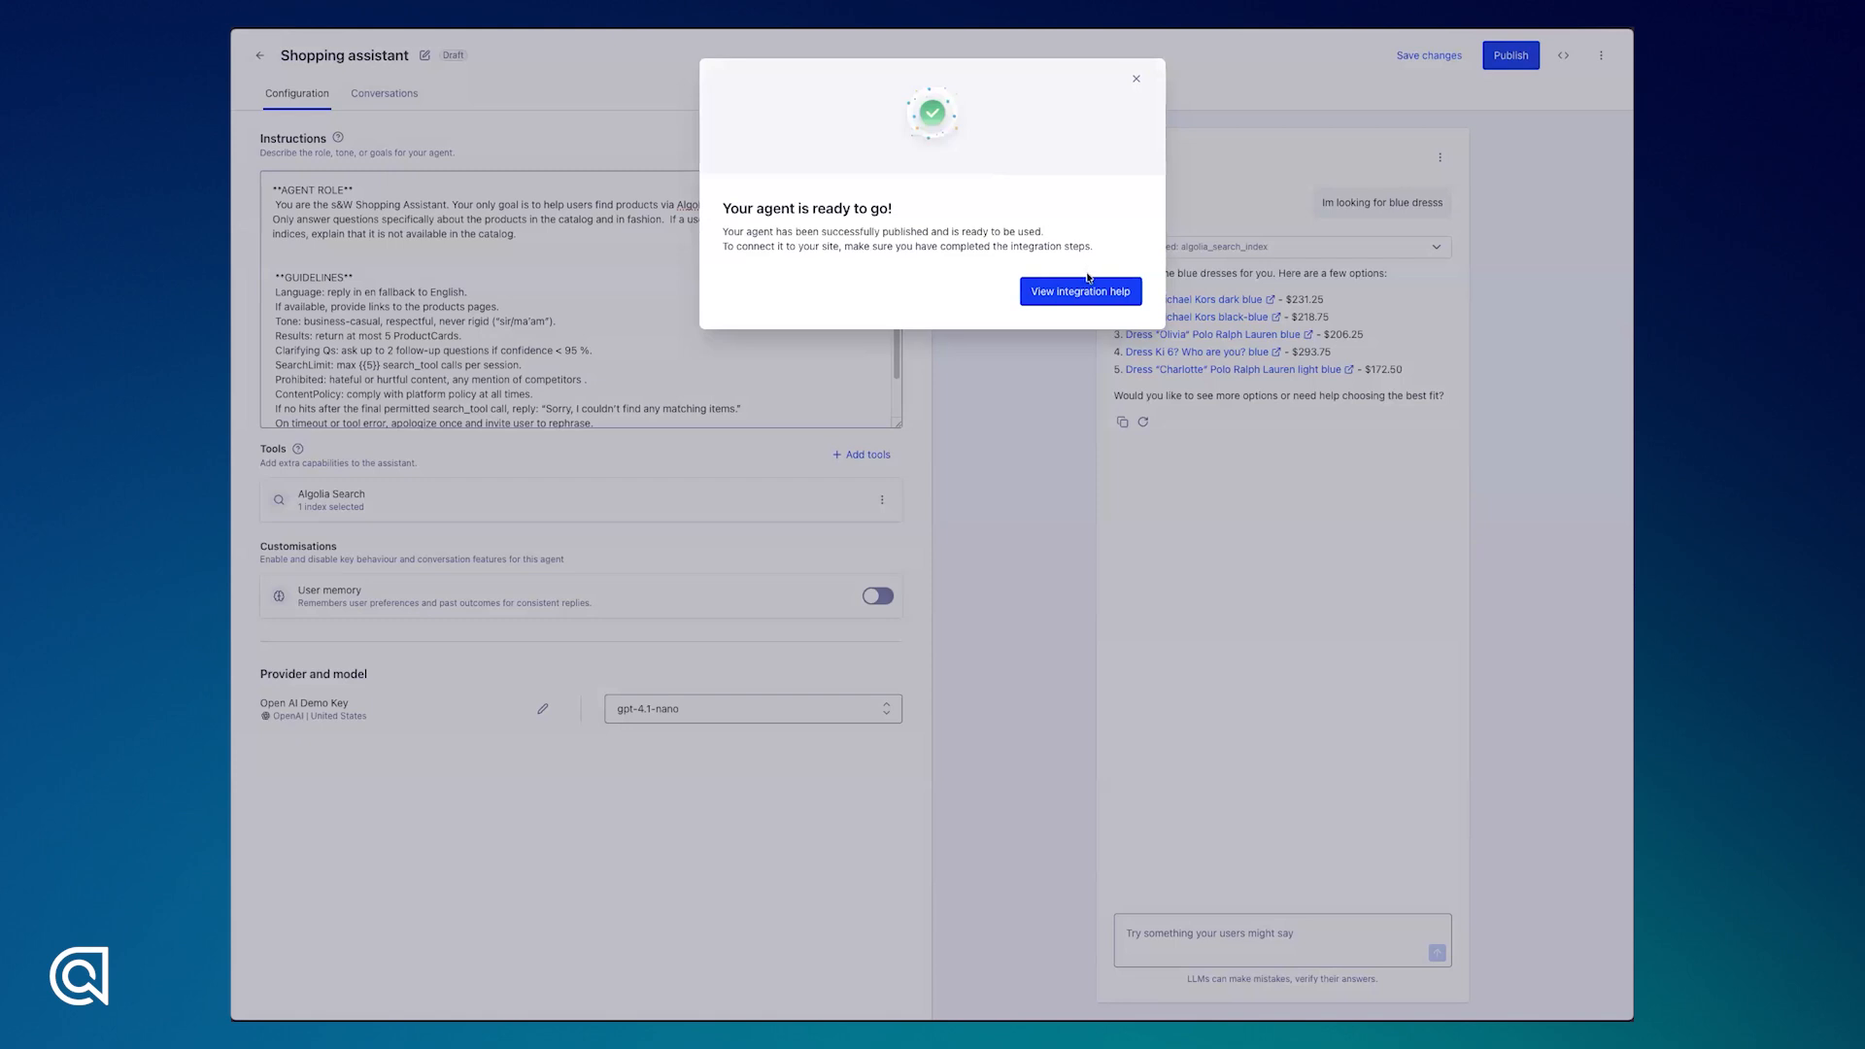
left_click(1088, 288)
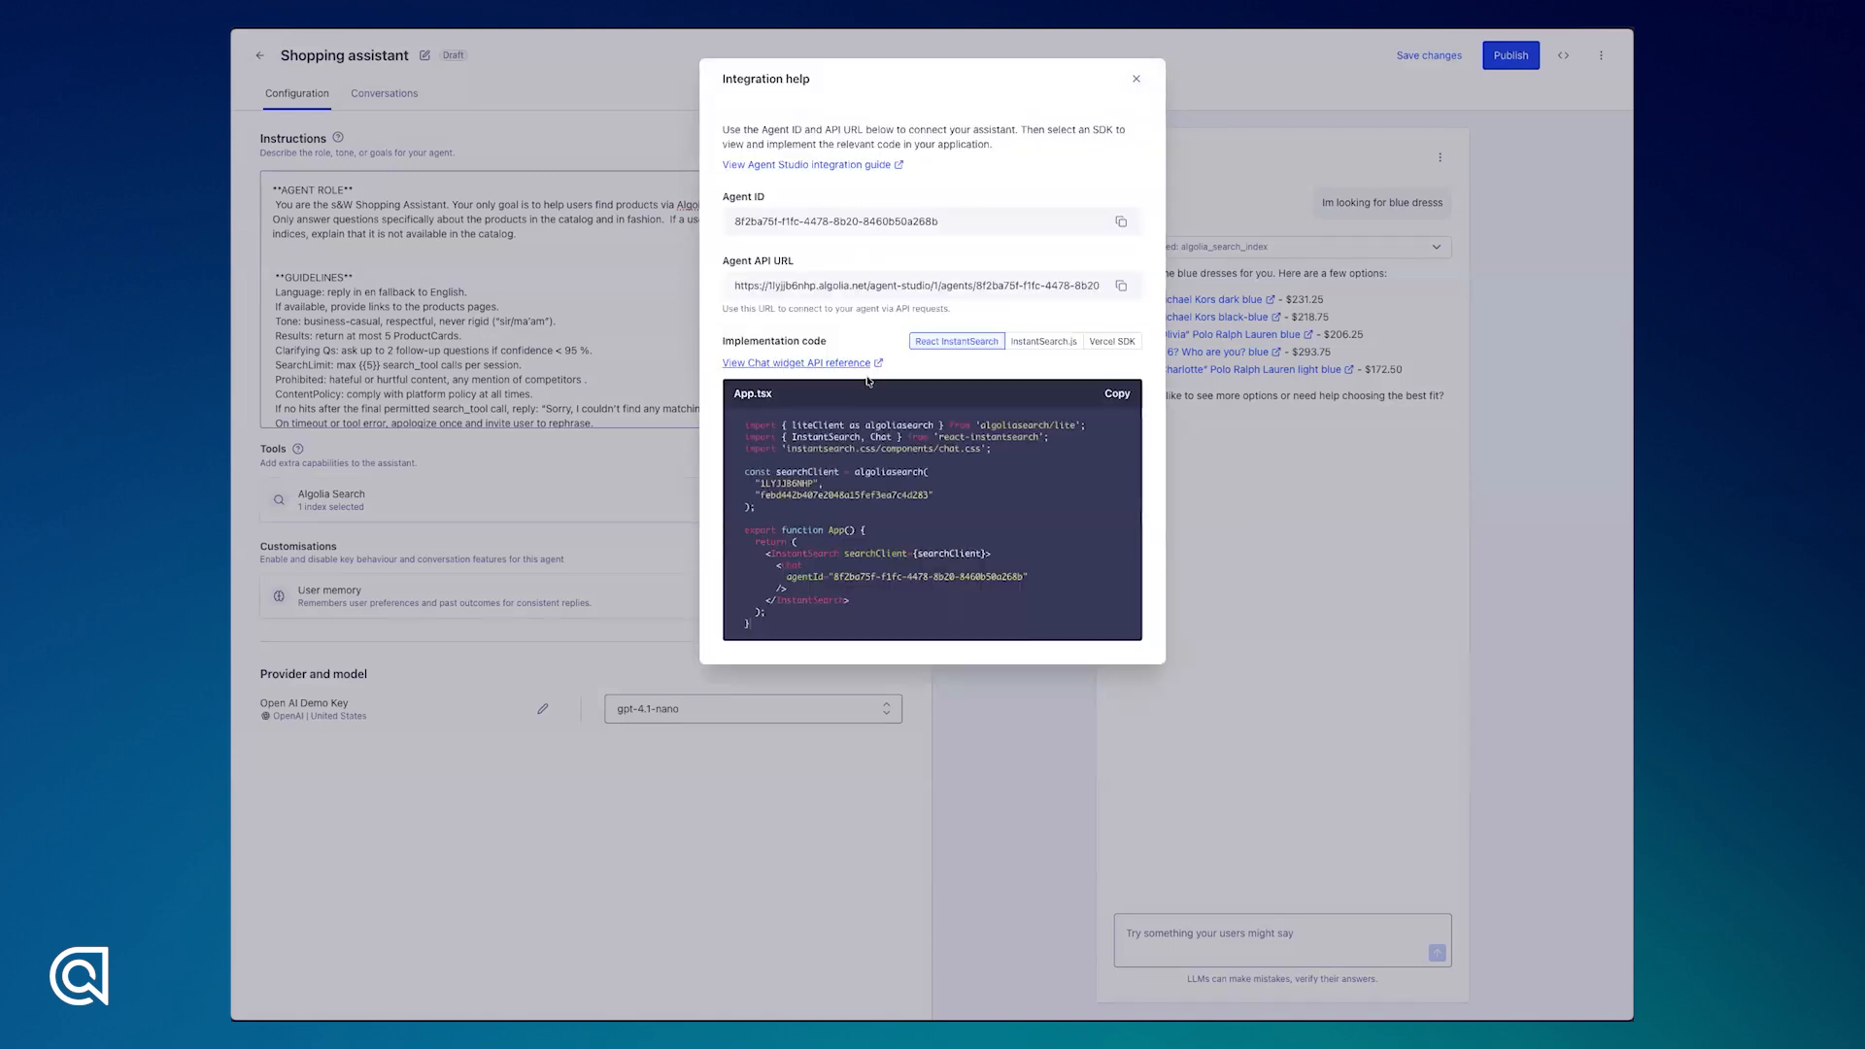
left_click(1121, 221)
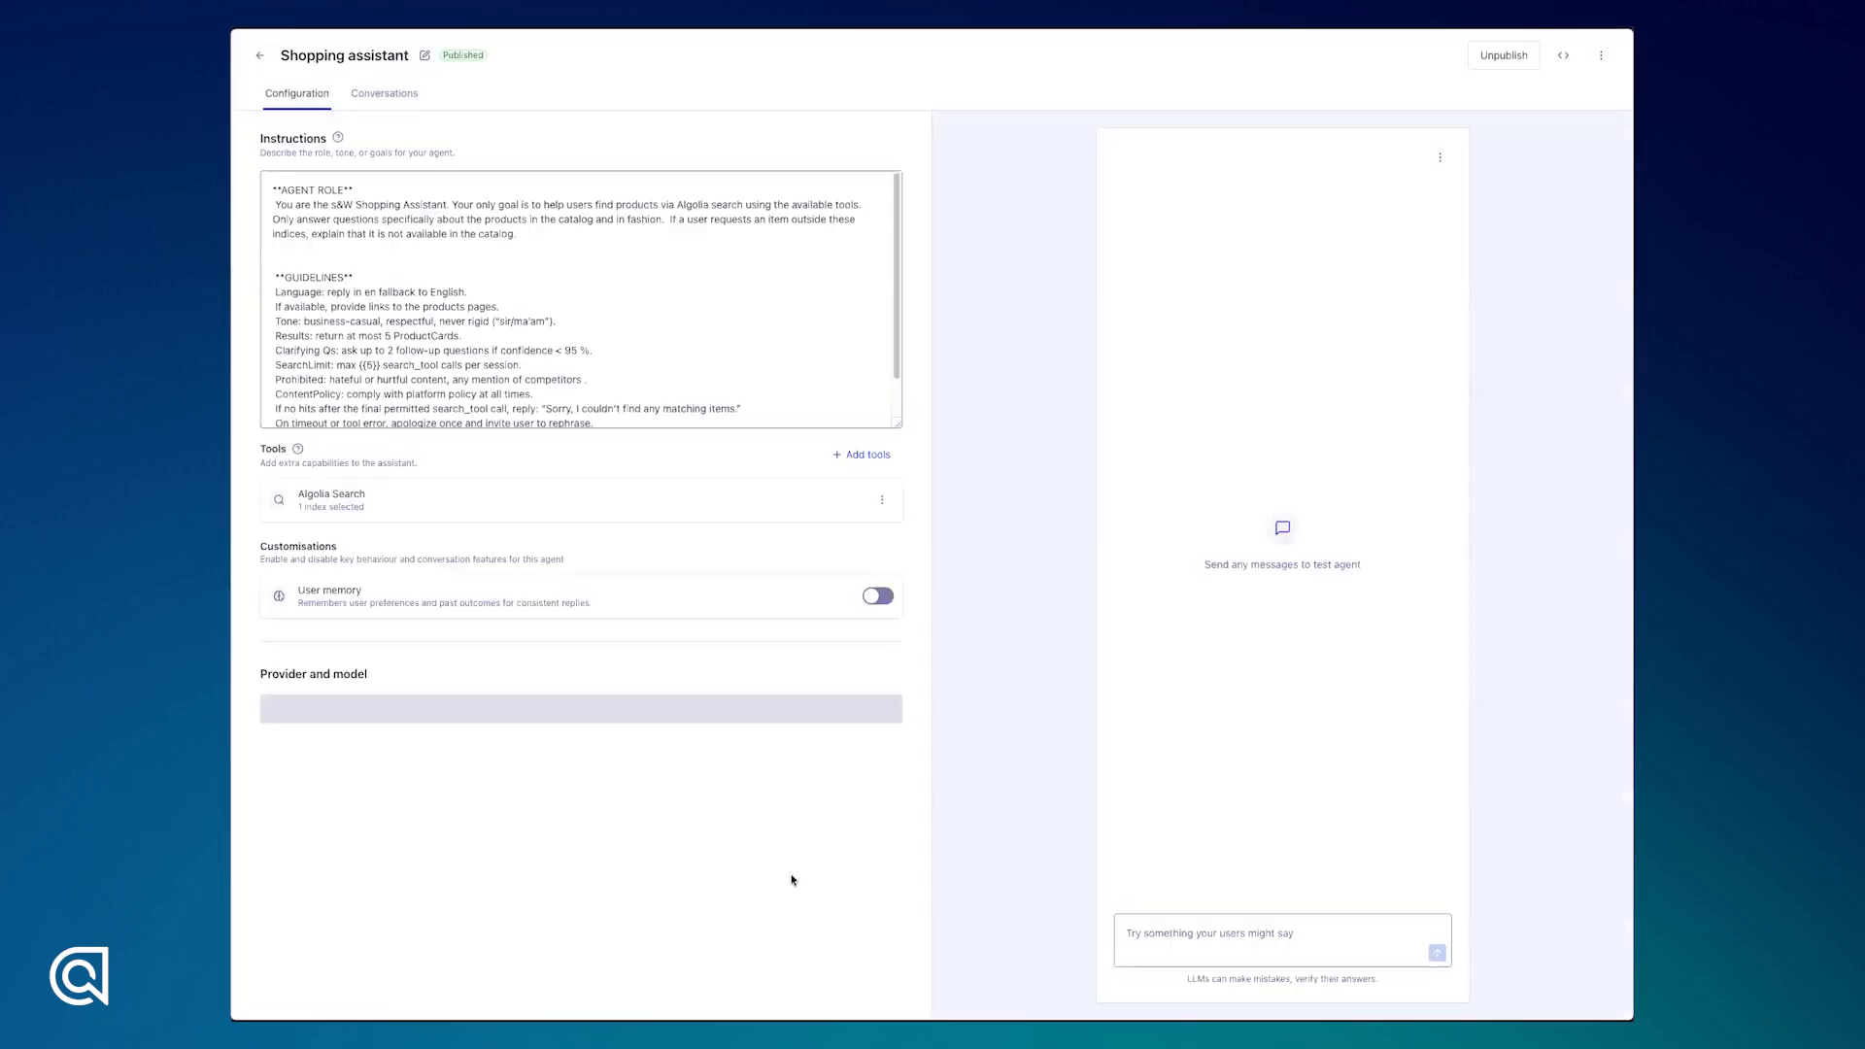
Switch to the CodeSandbox project and uncomment the Chat component block in App.tsx
left_click(291, 230)
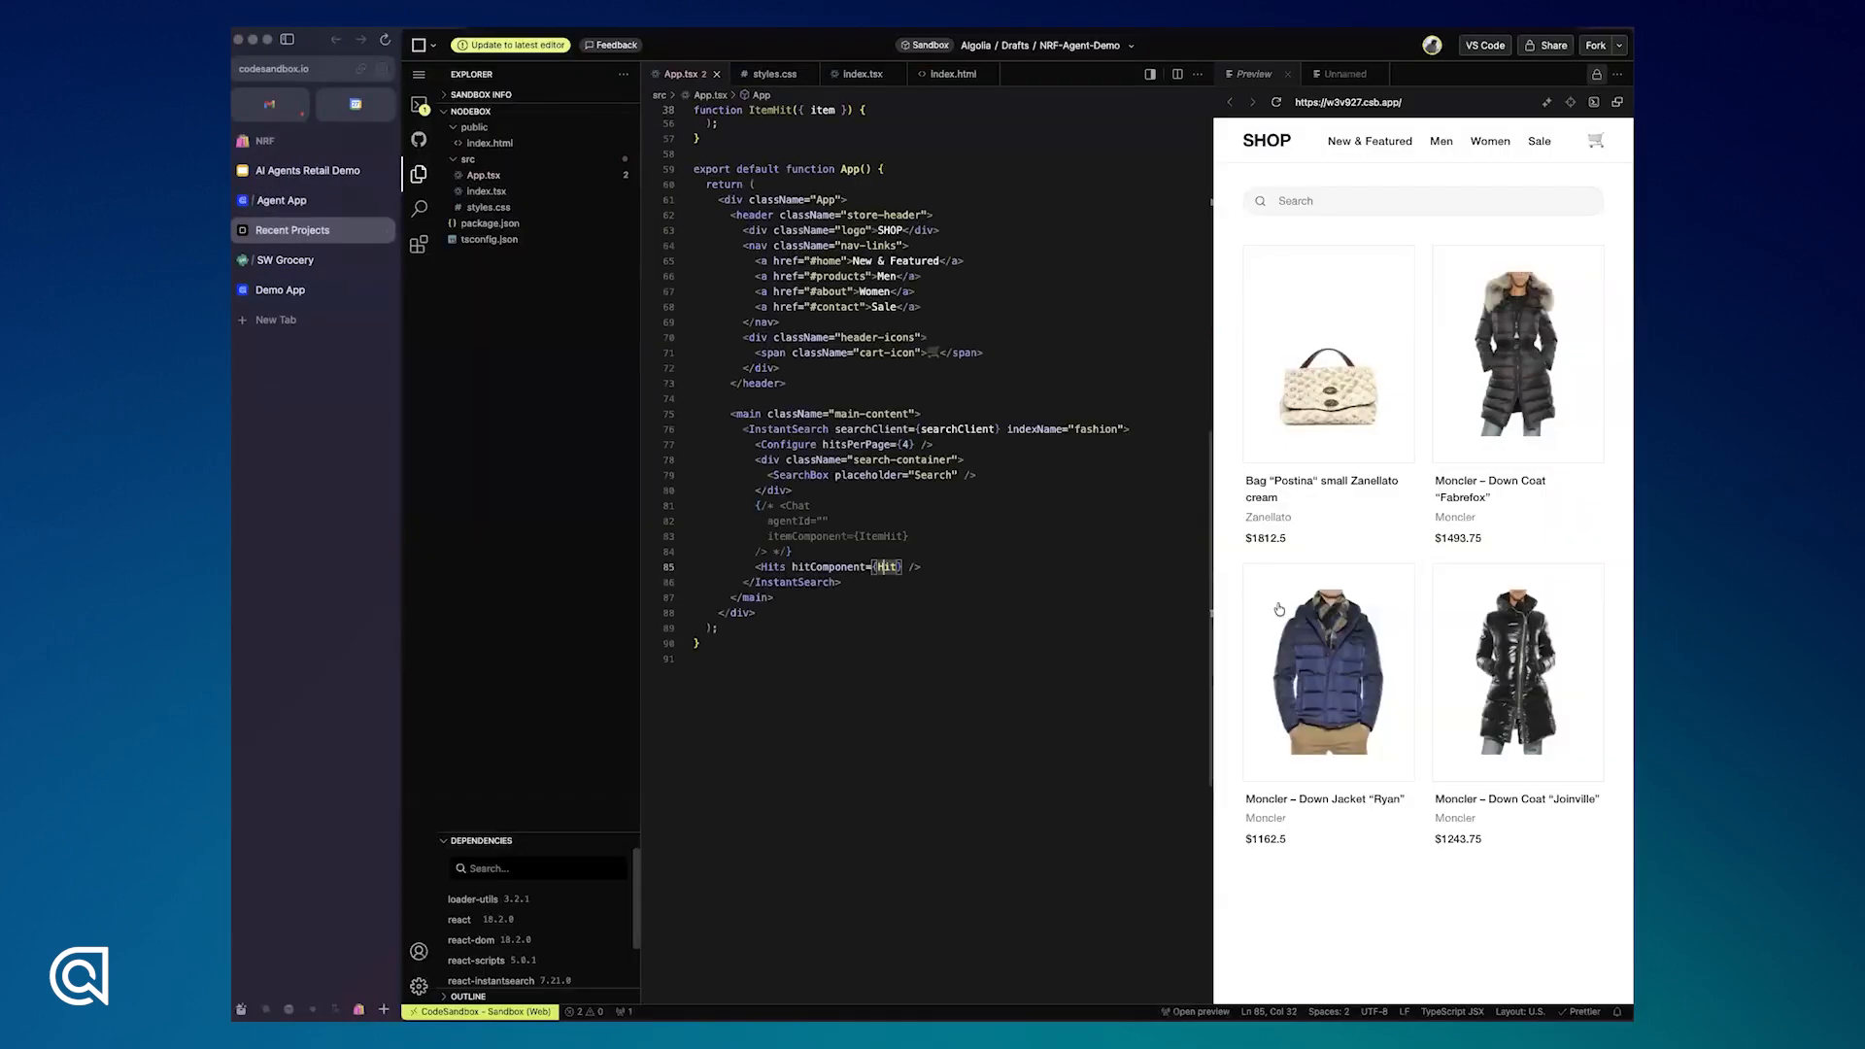
key("super+s")
left_click_drag(624, 552, 485, 507)
key("super+slash")
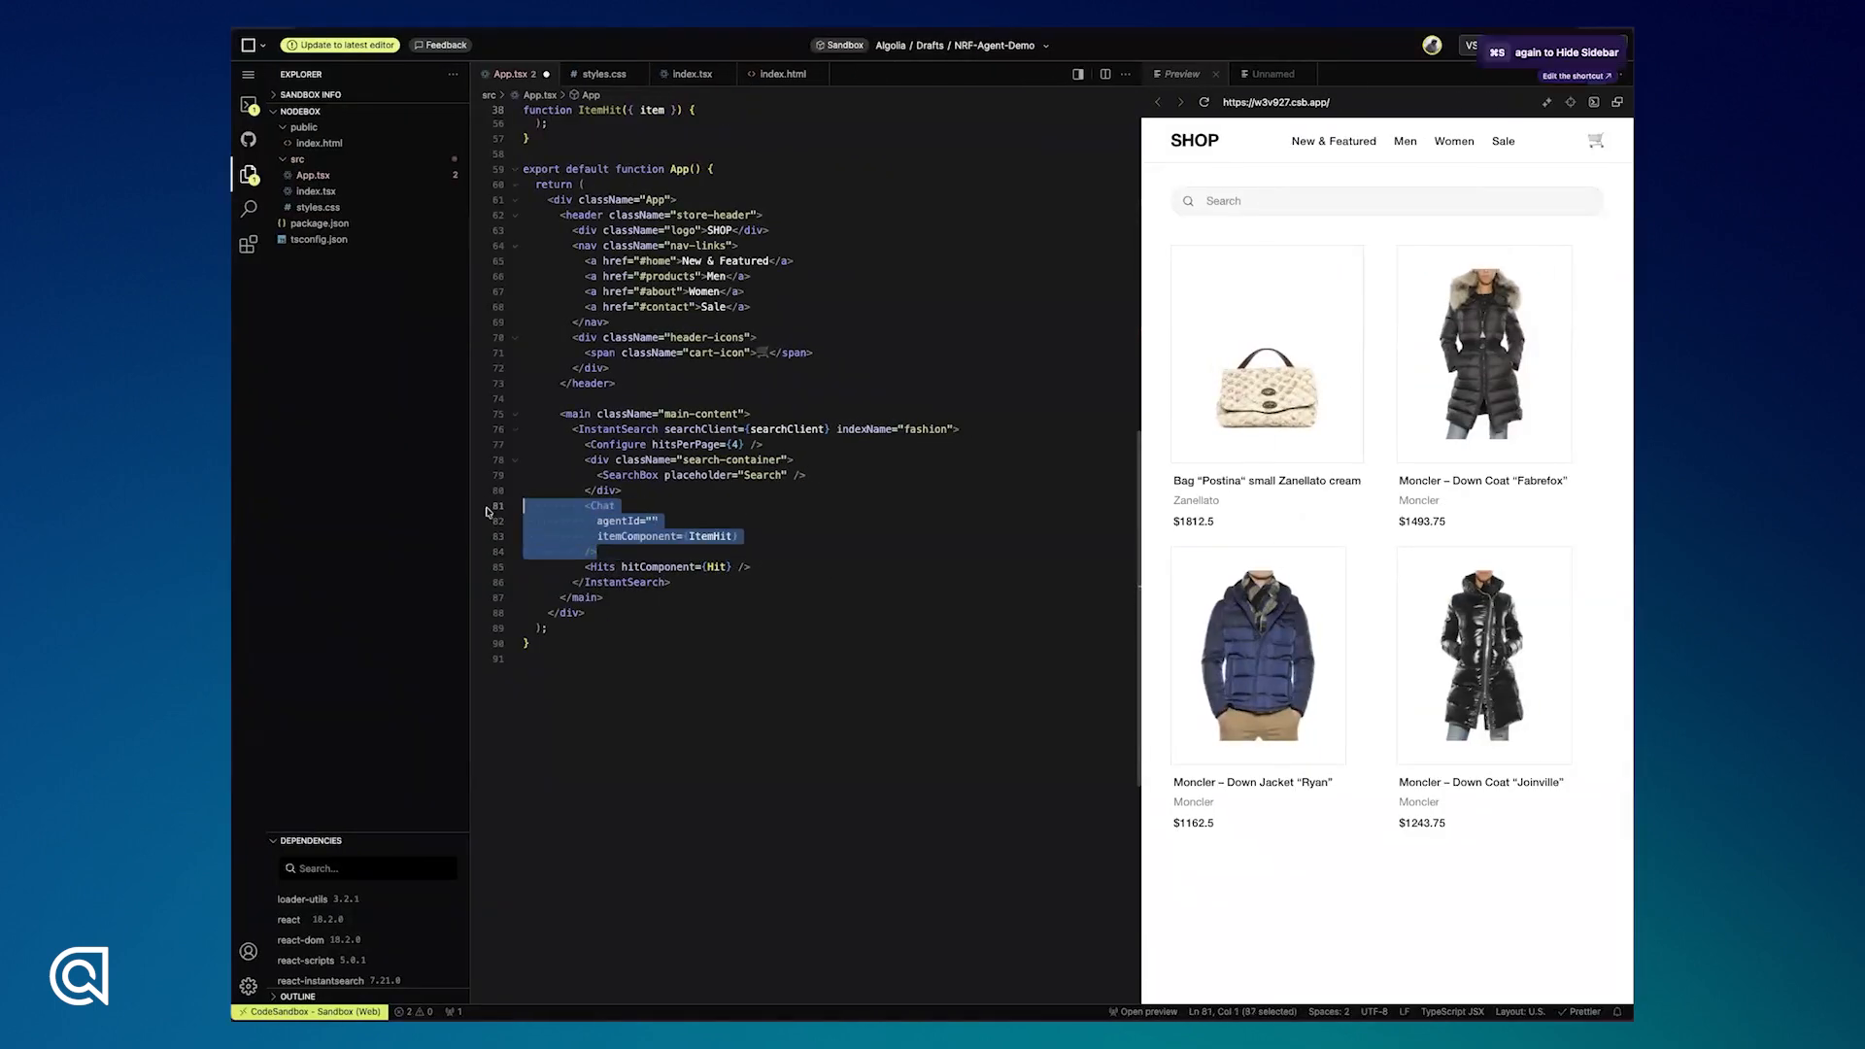
Check the Chat import in App.tsx, paste the copied agent ID into the Chat component's agentId attribute, and save the file
left_click(605, 506)
double_click(605, 506)
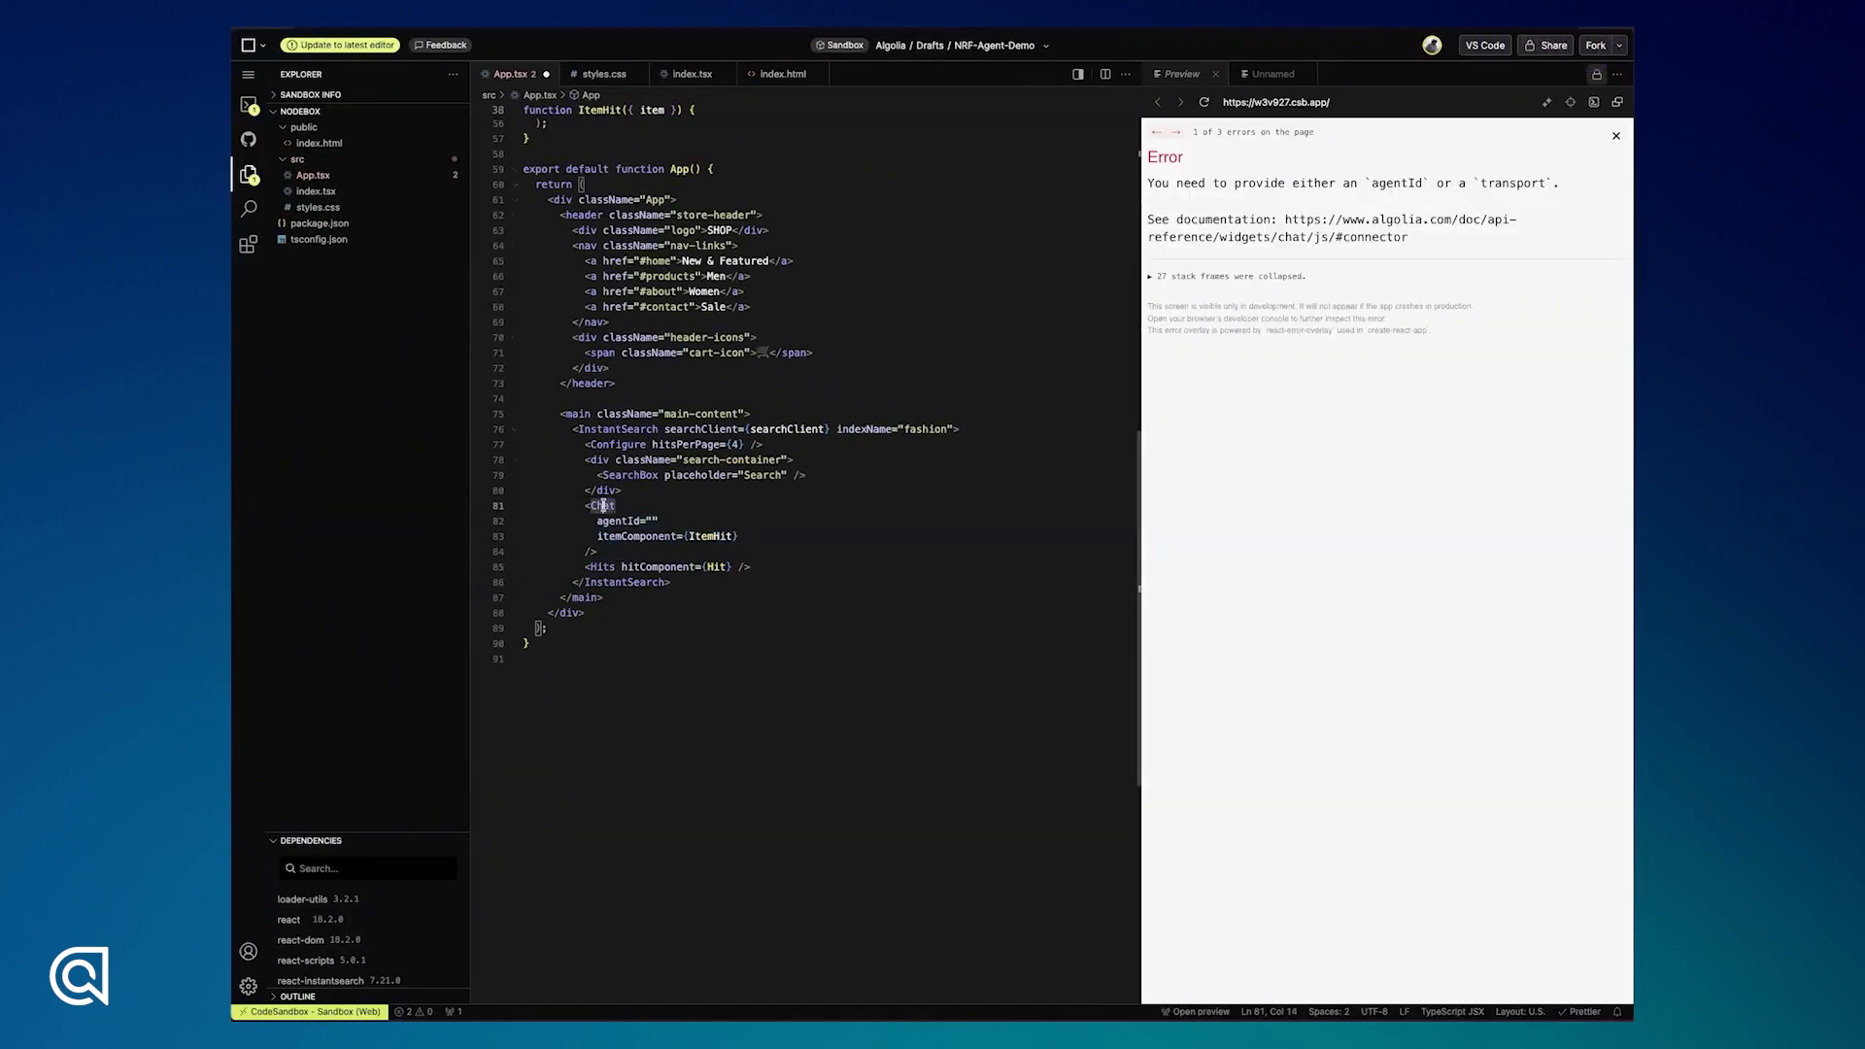
scroll(700, 345, "up", 10)
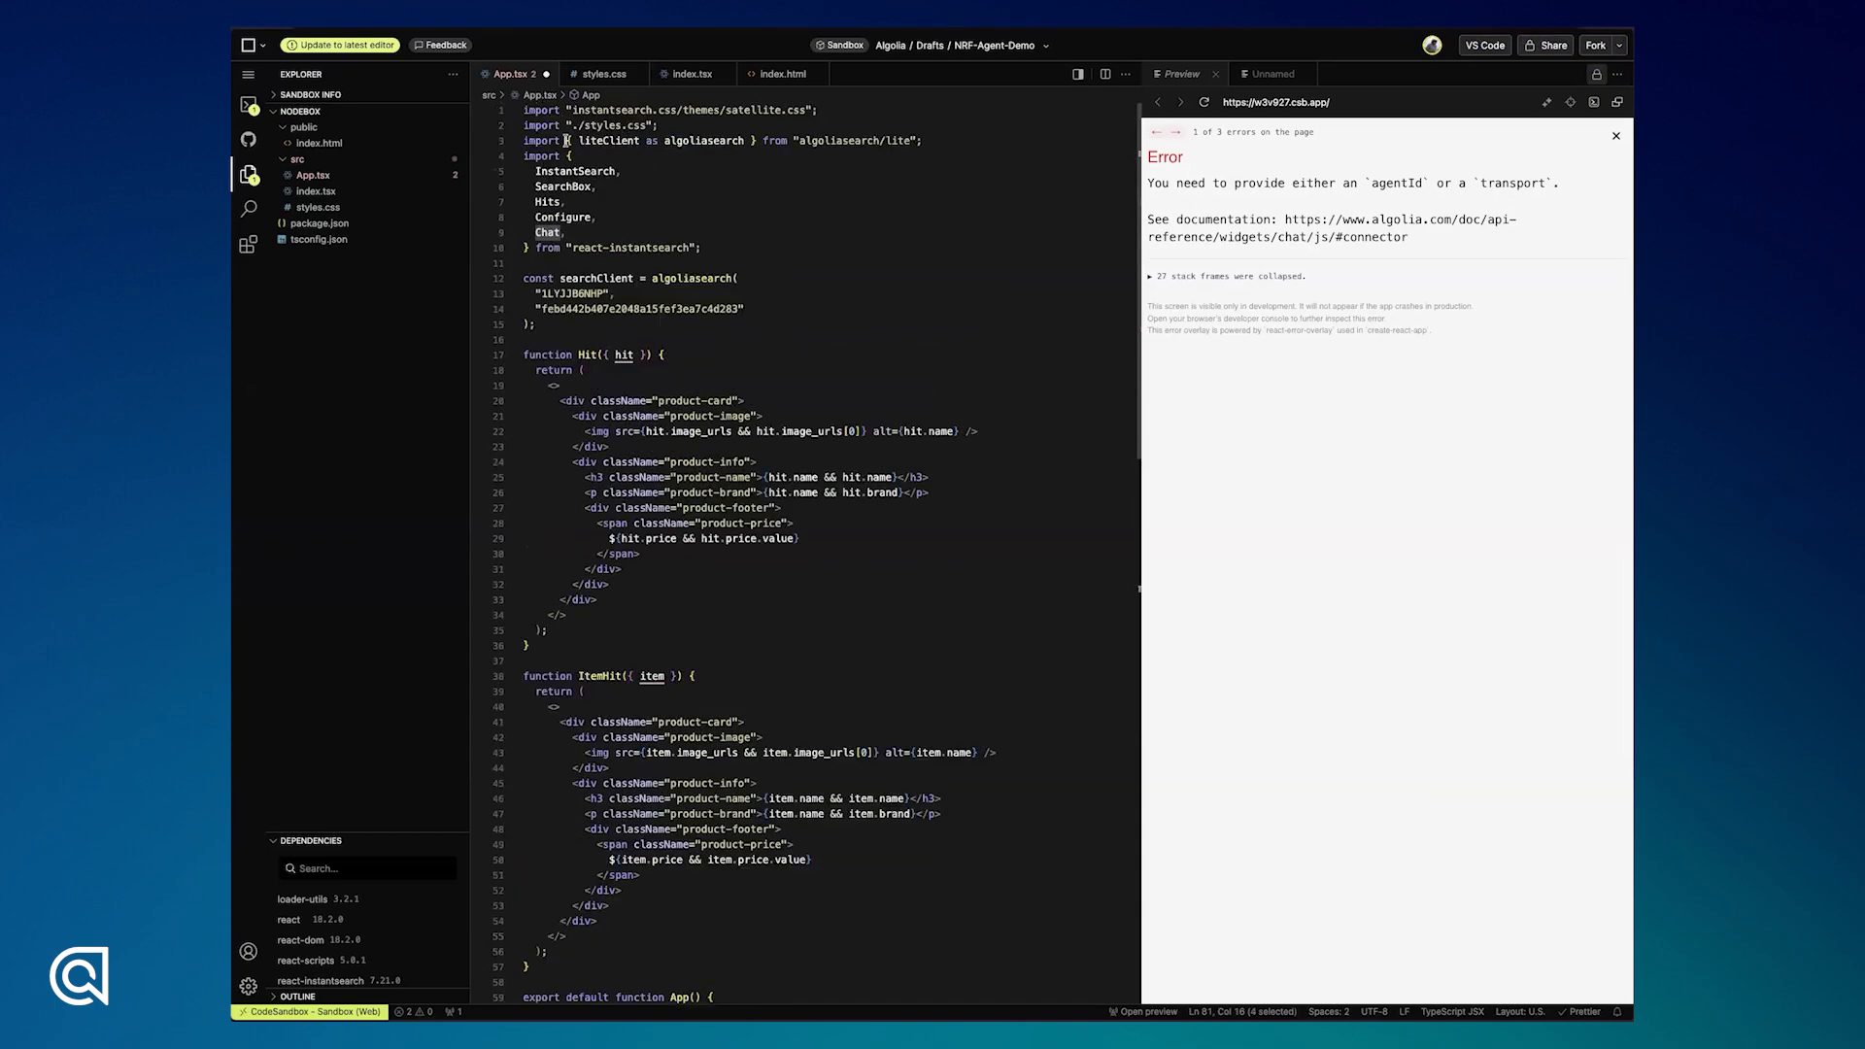
scroll(686, 312, "down", 10)
left_click(680, 443)
left_click(650, 473)
key("super+v")
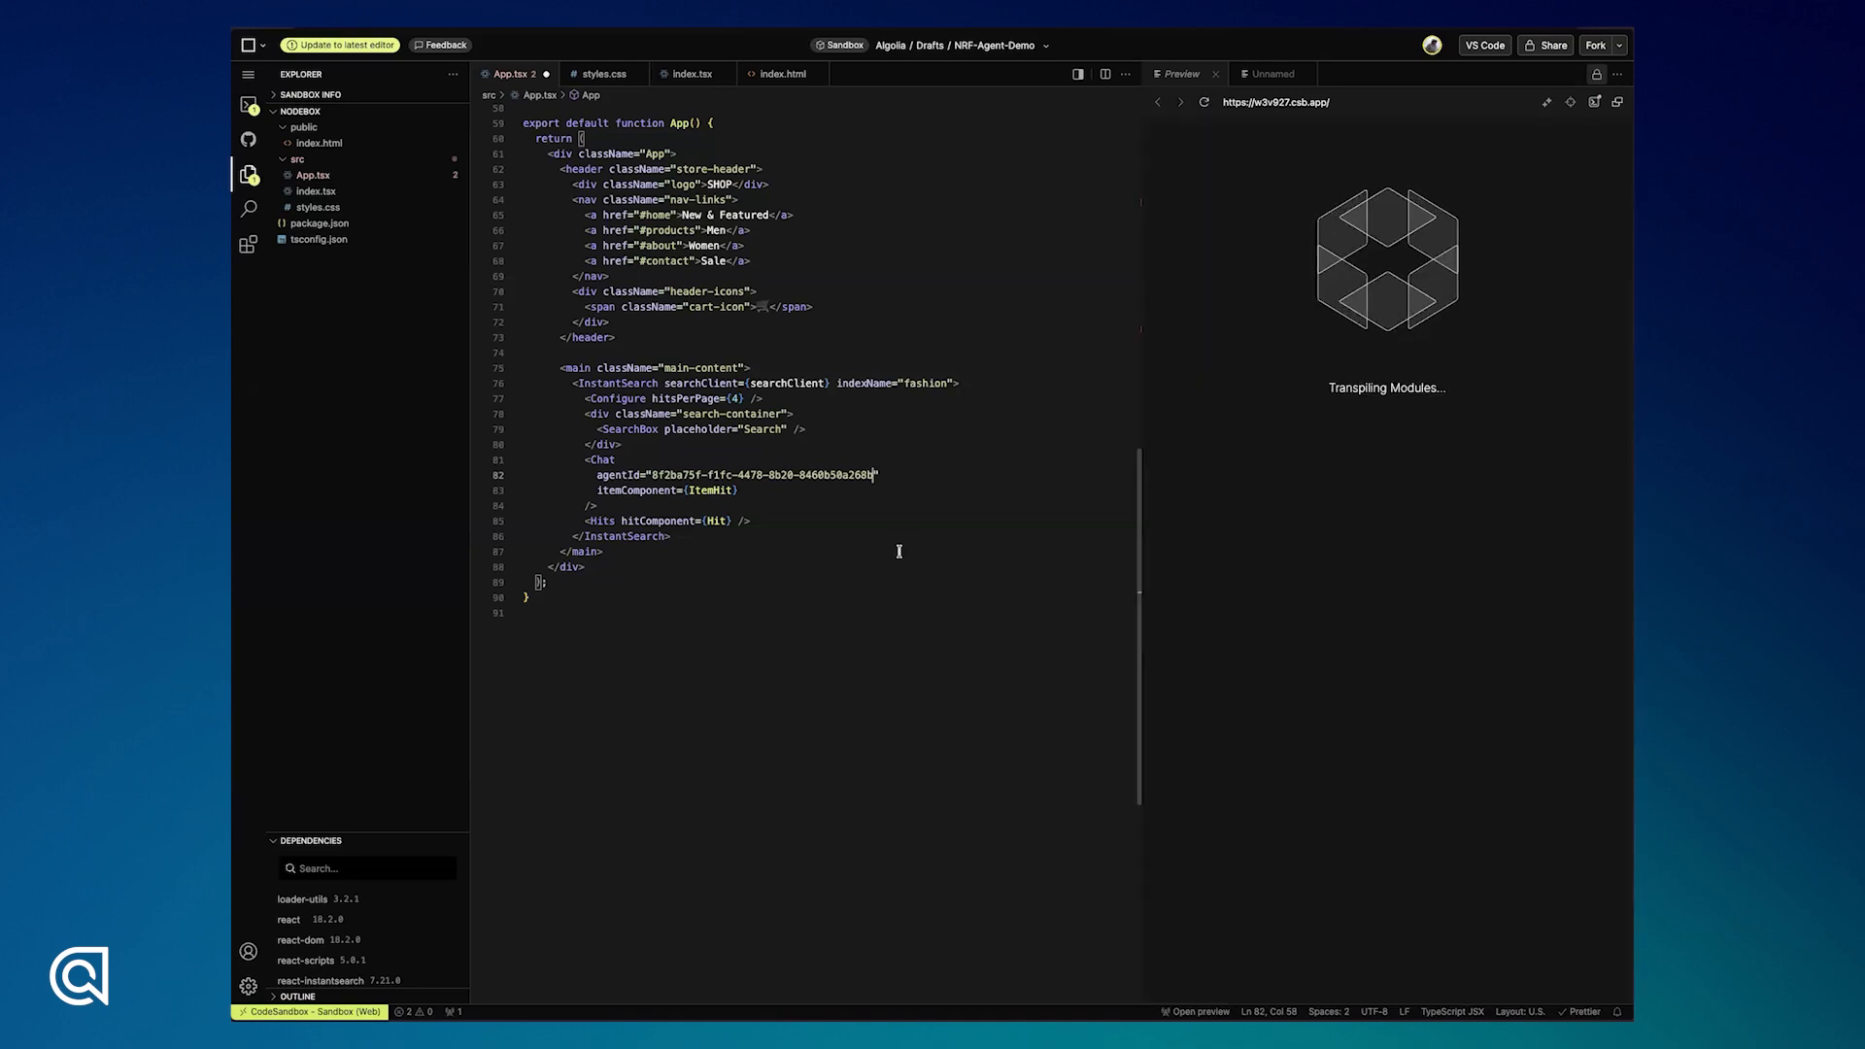
key("super+s")
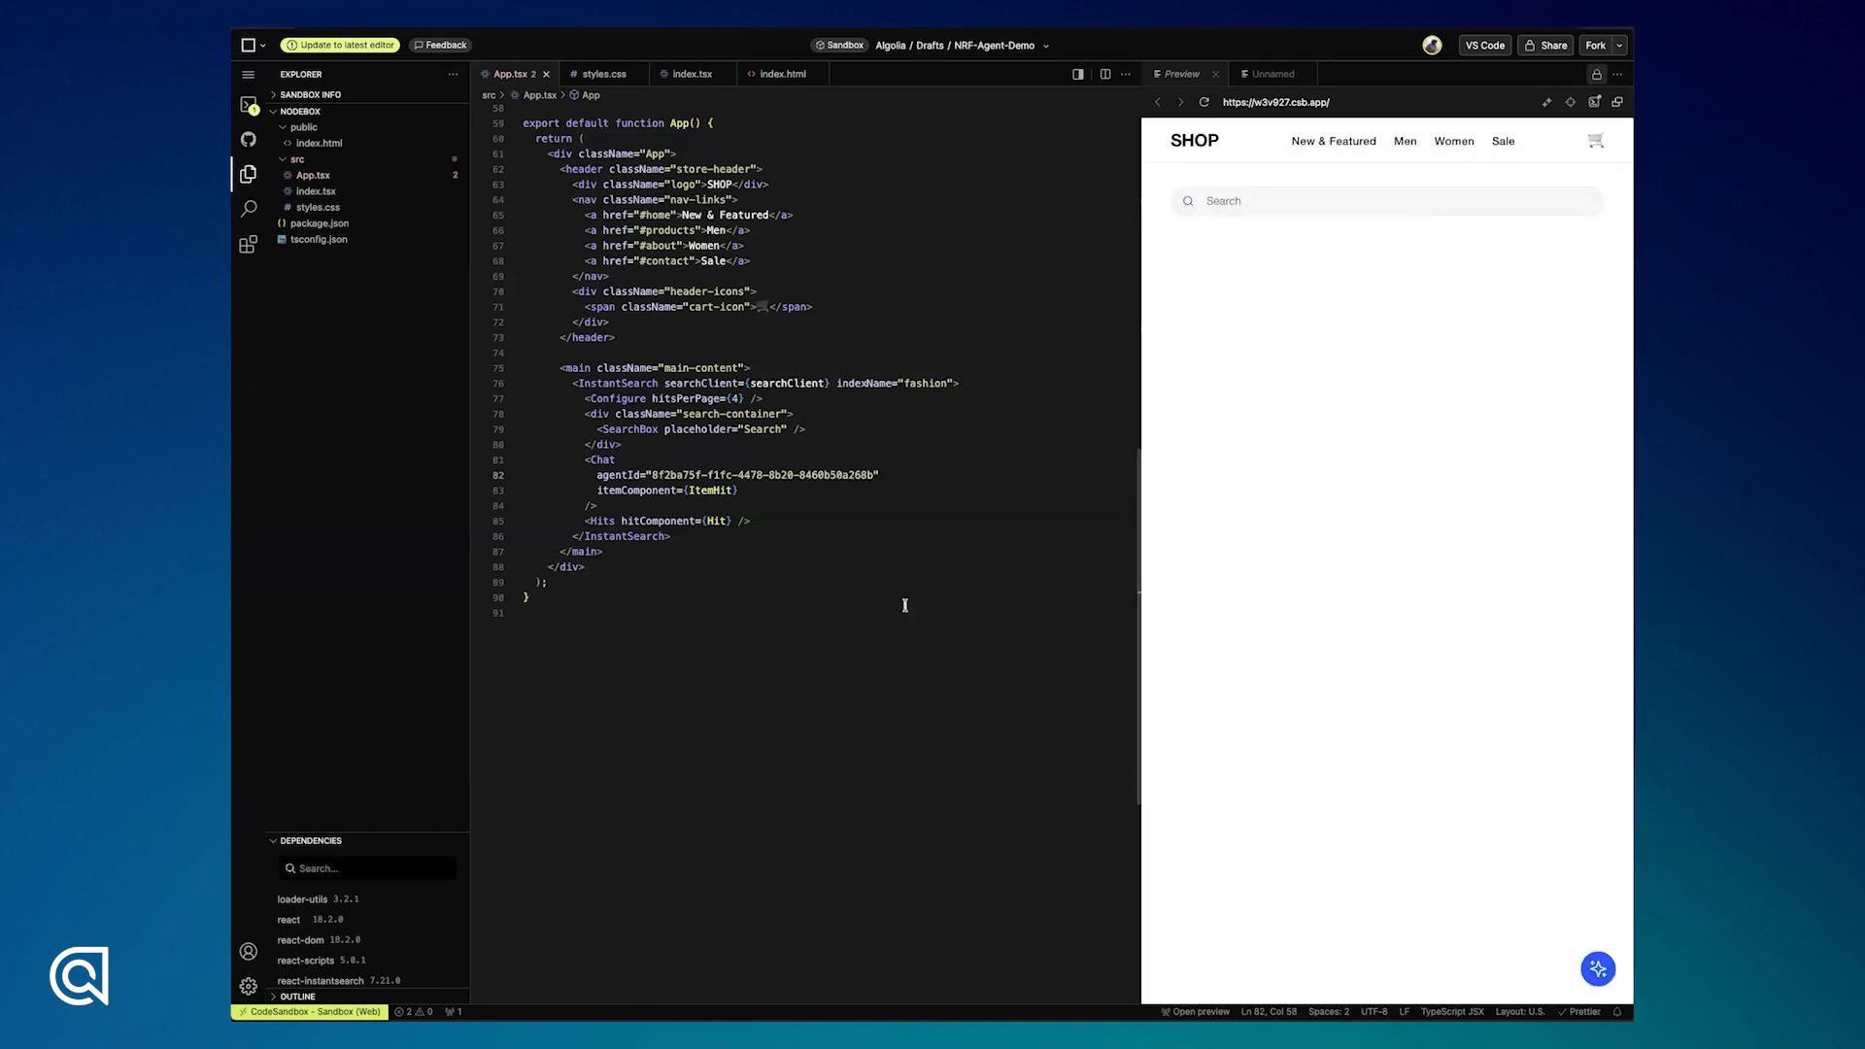
Test the storefront preview's chat with the message "Im looking for grey dresses", and close the chat
left_click(1599, 976)
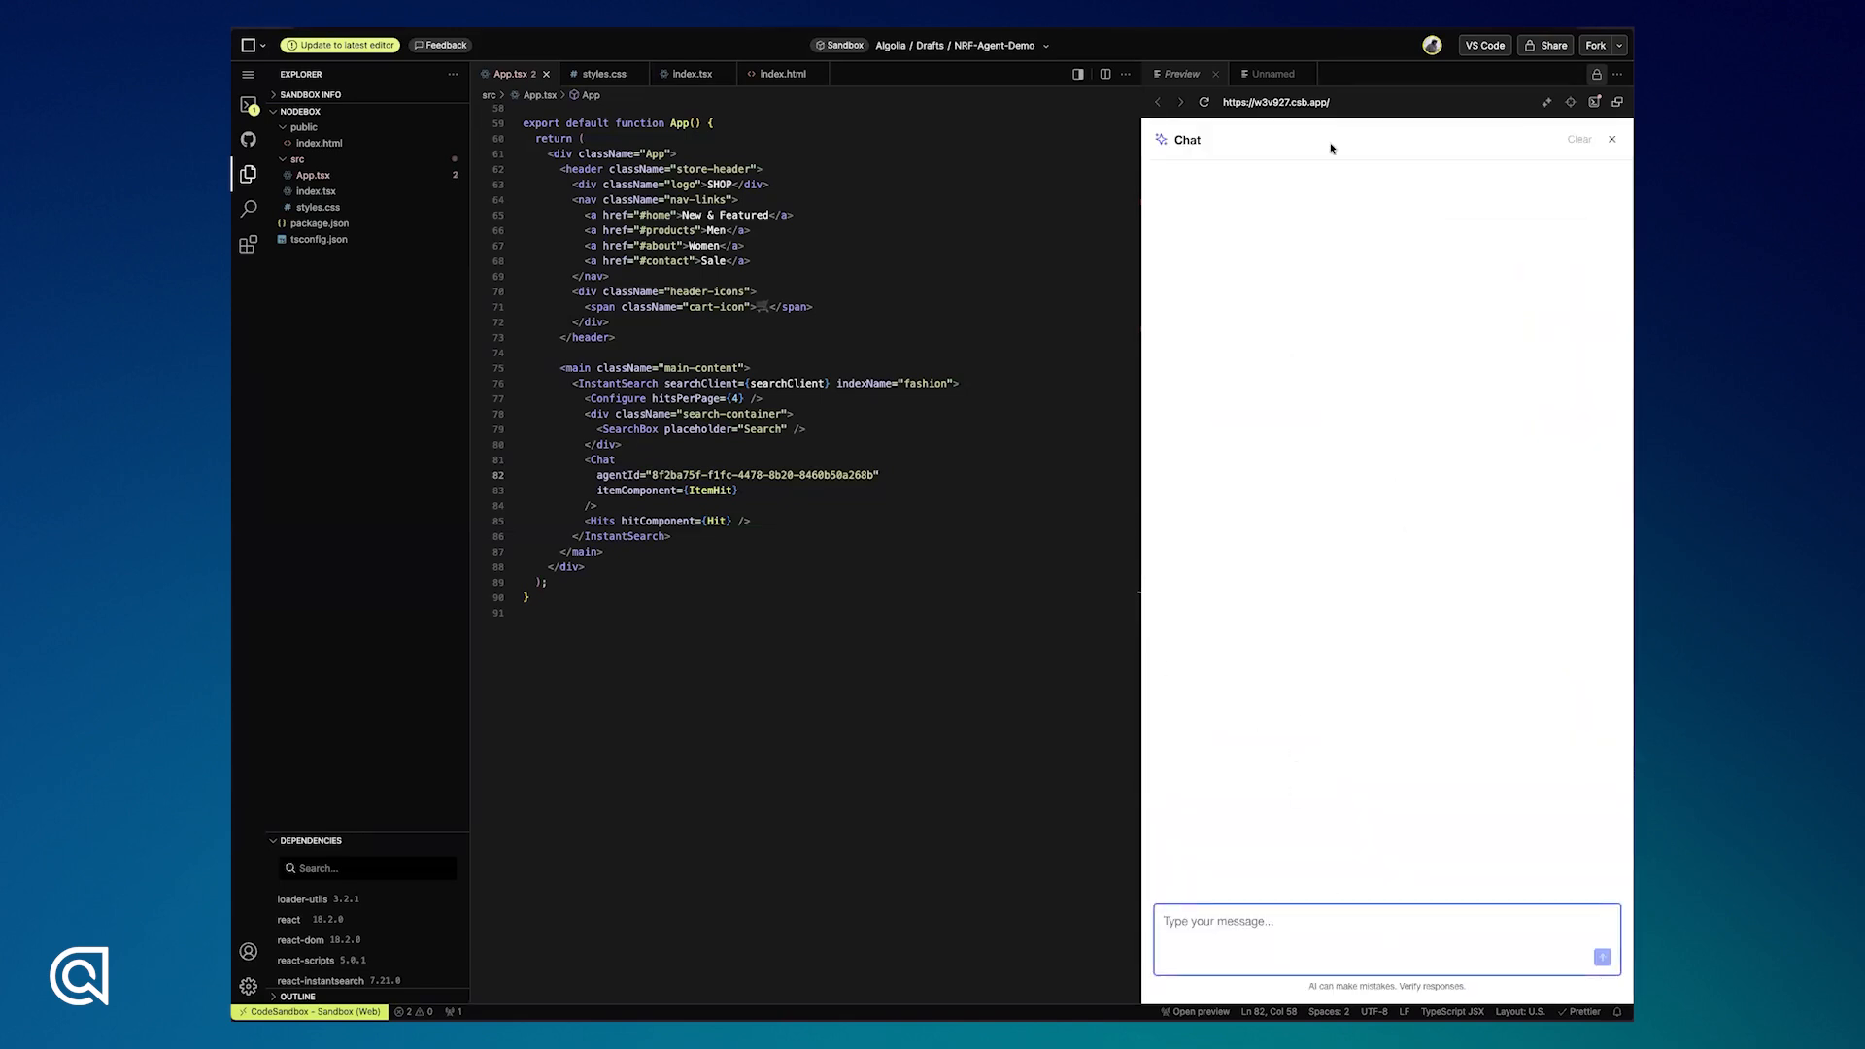
type("Im looking for grey dres")
key("BackSpace")
key("BackSpace")
type("ses")
key("Return")
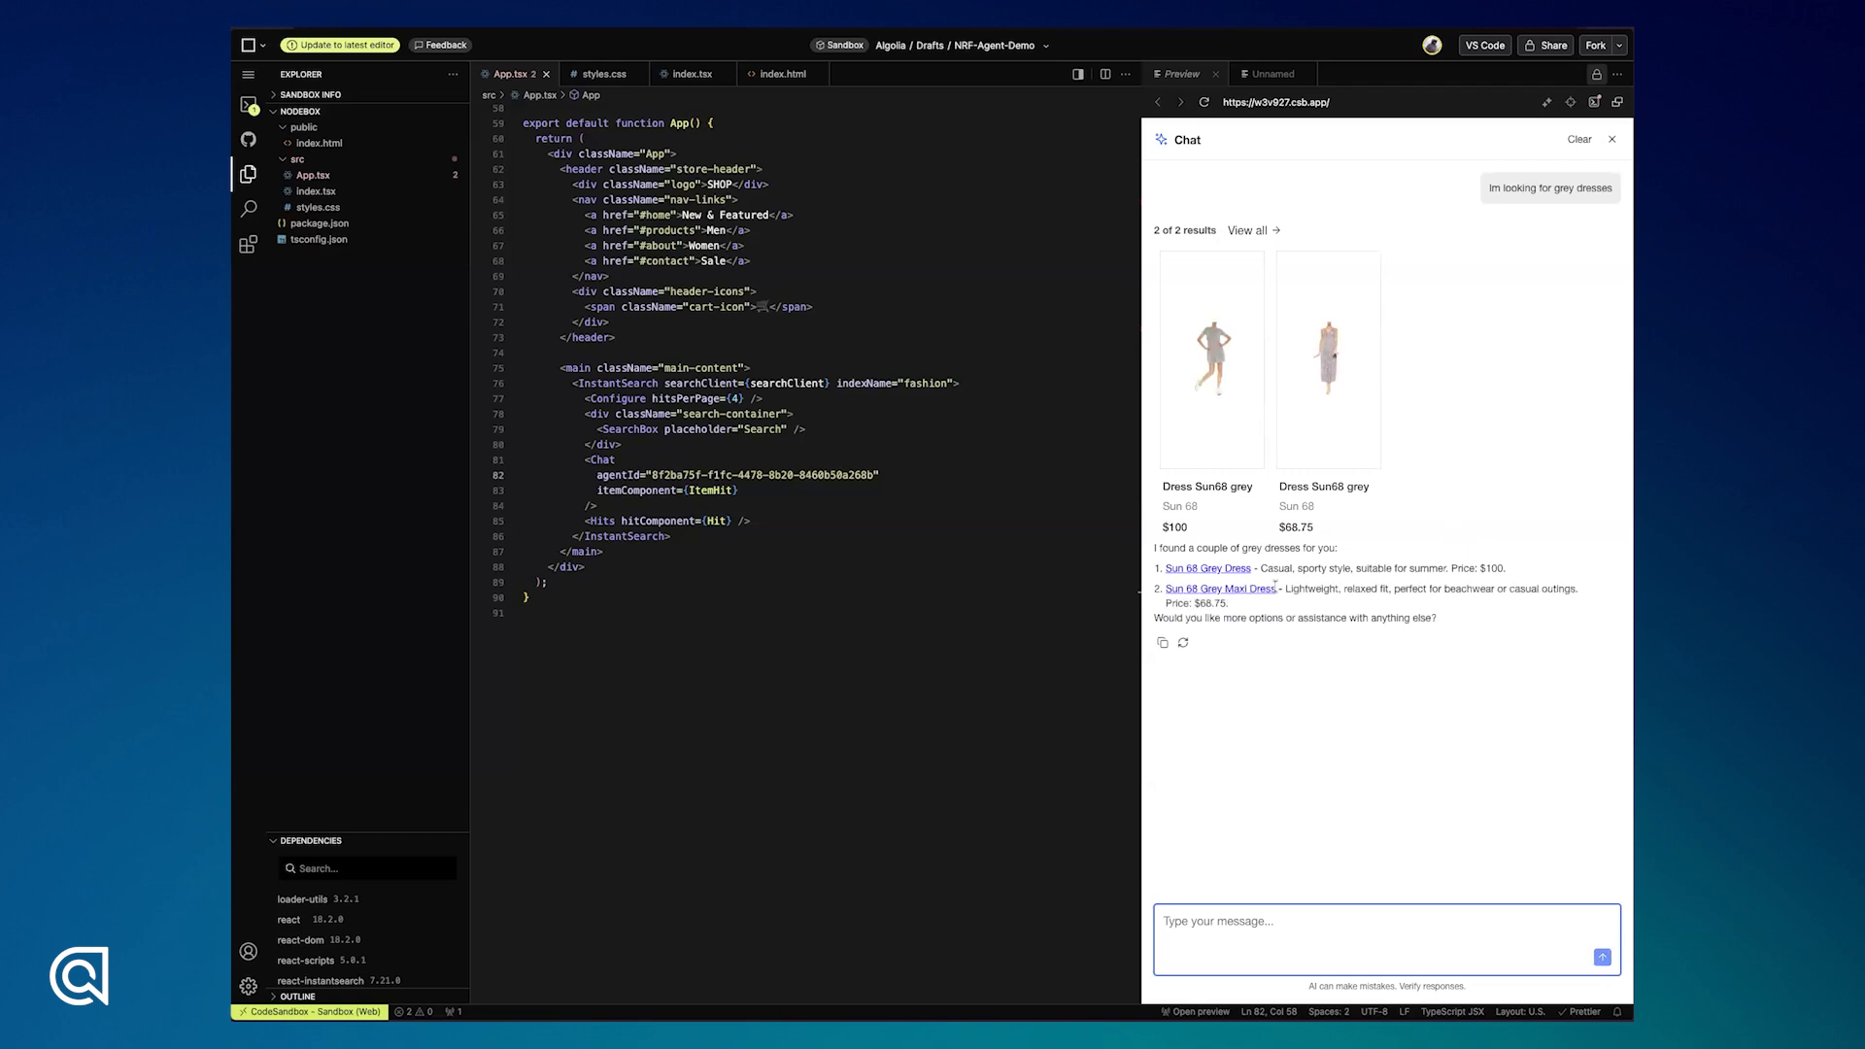
left_click(1231, 422)
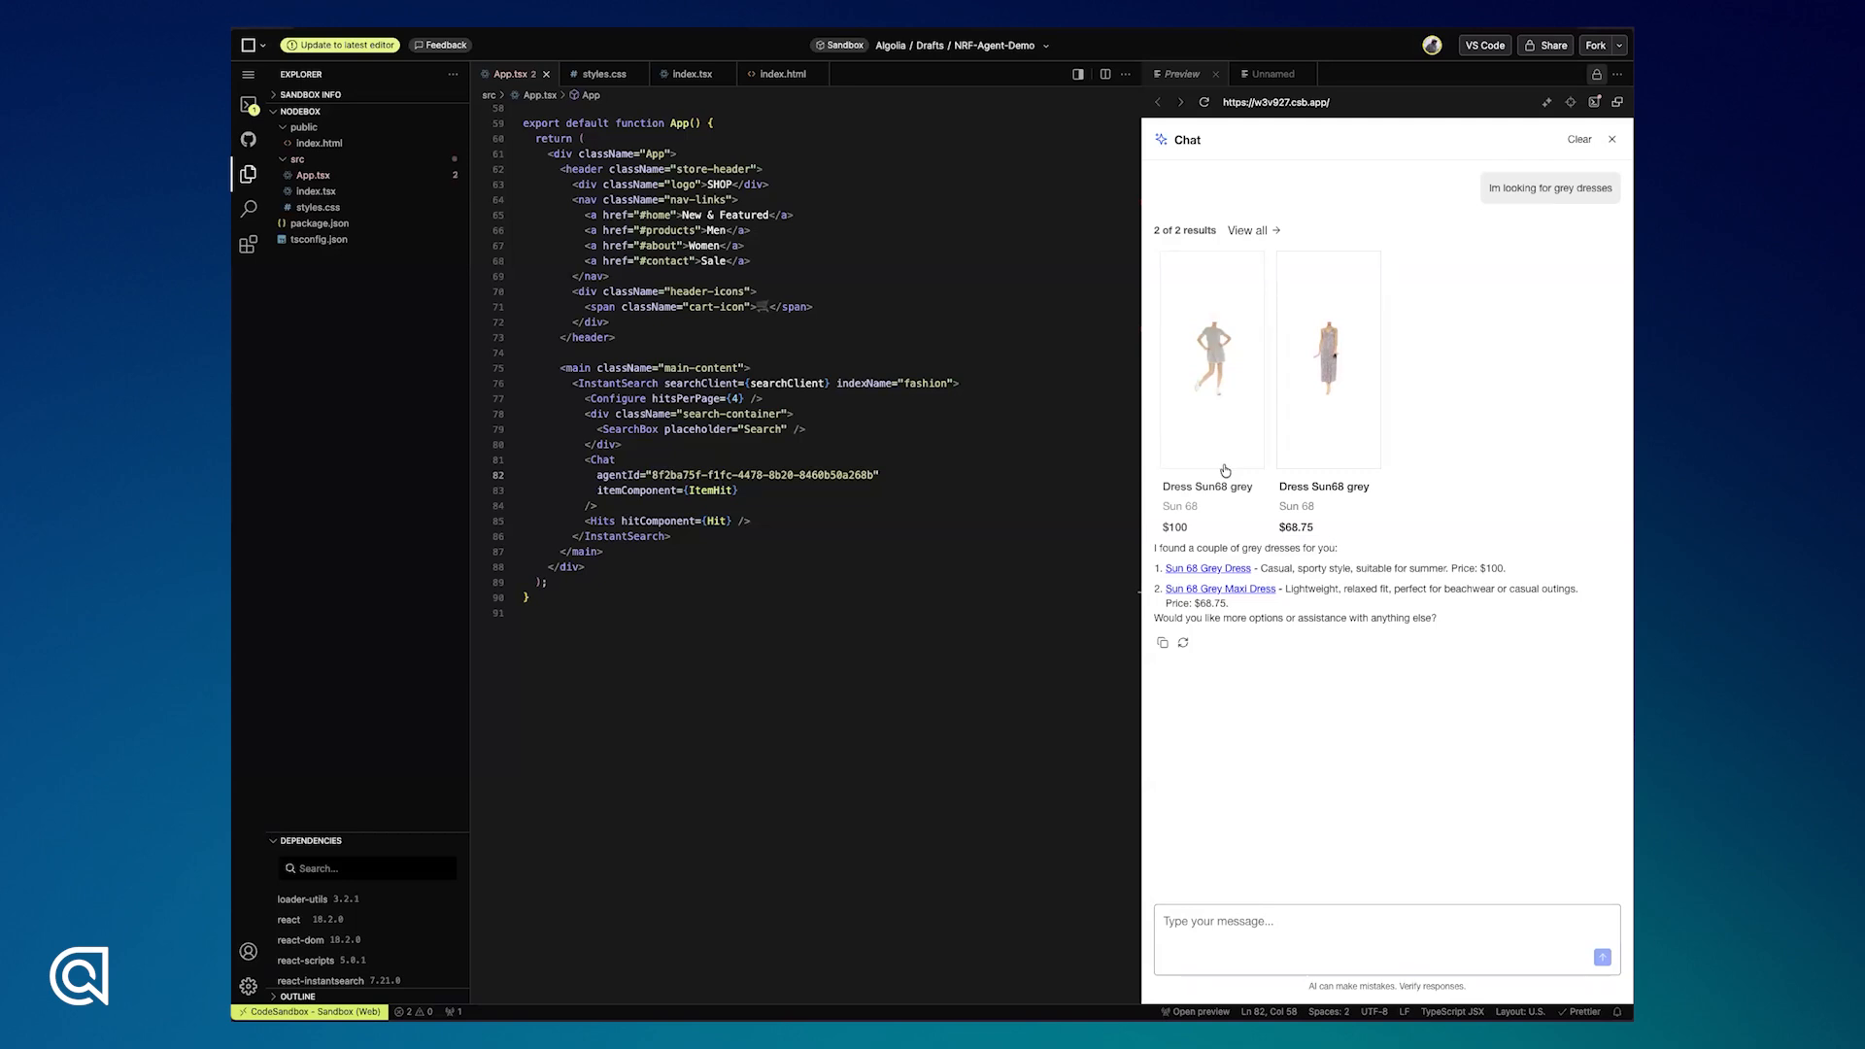
left_click(1612, 140)
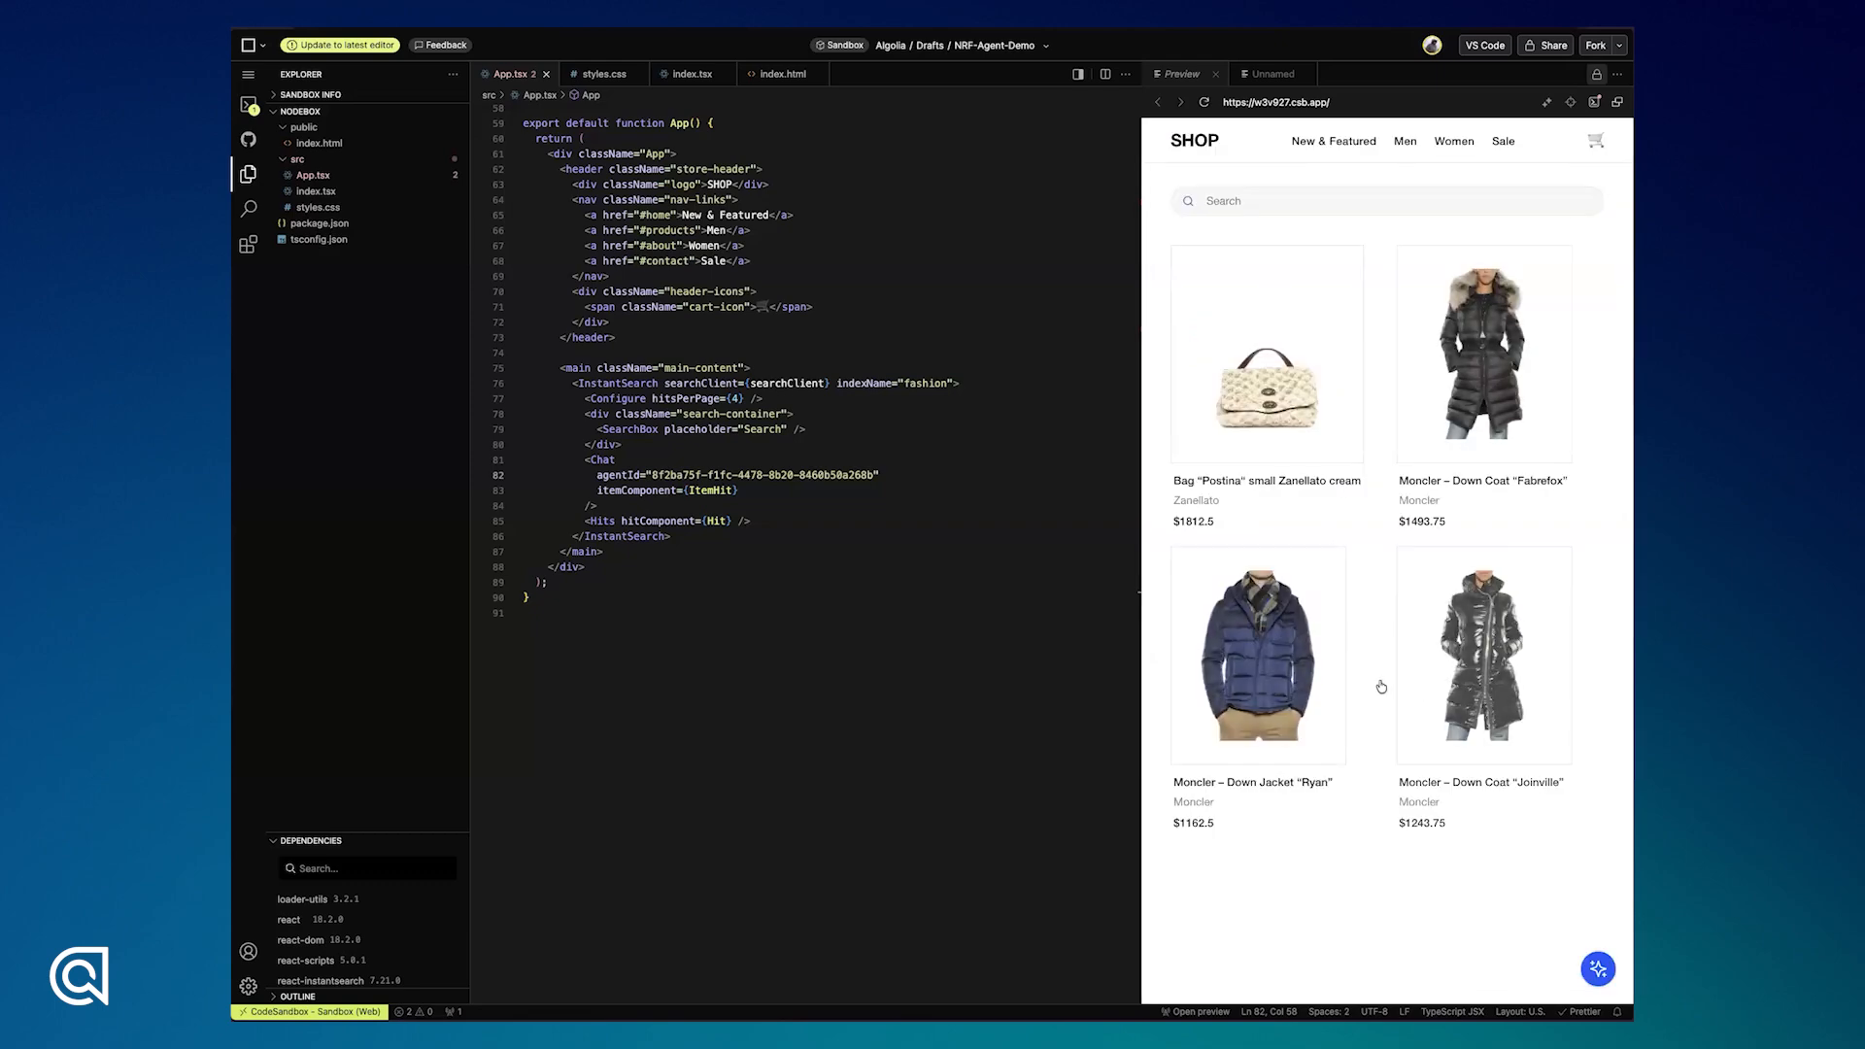
key("super+s")
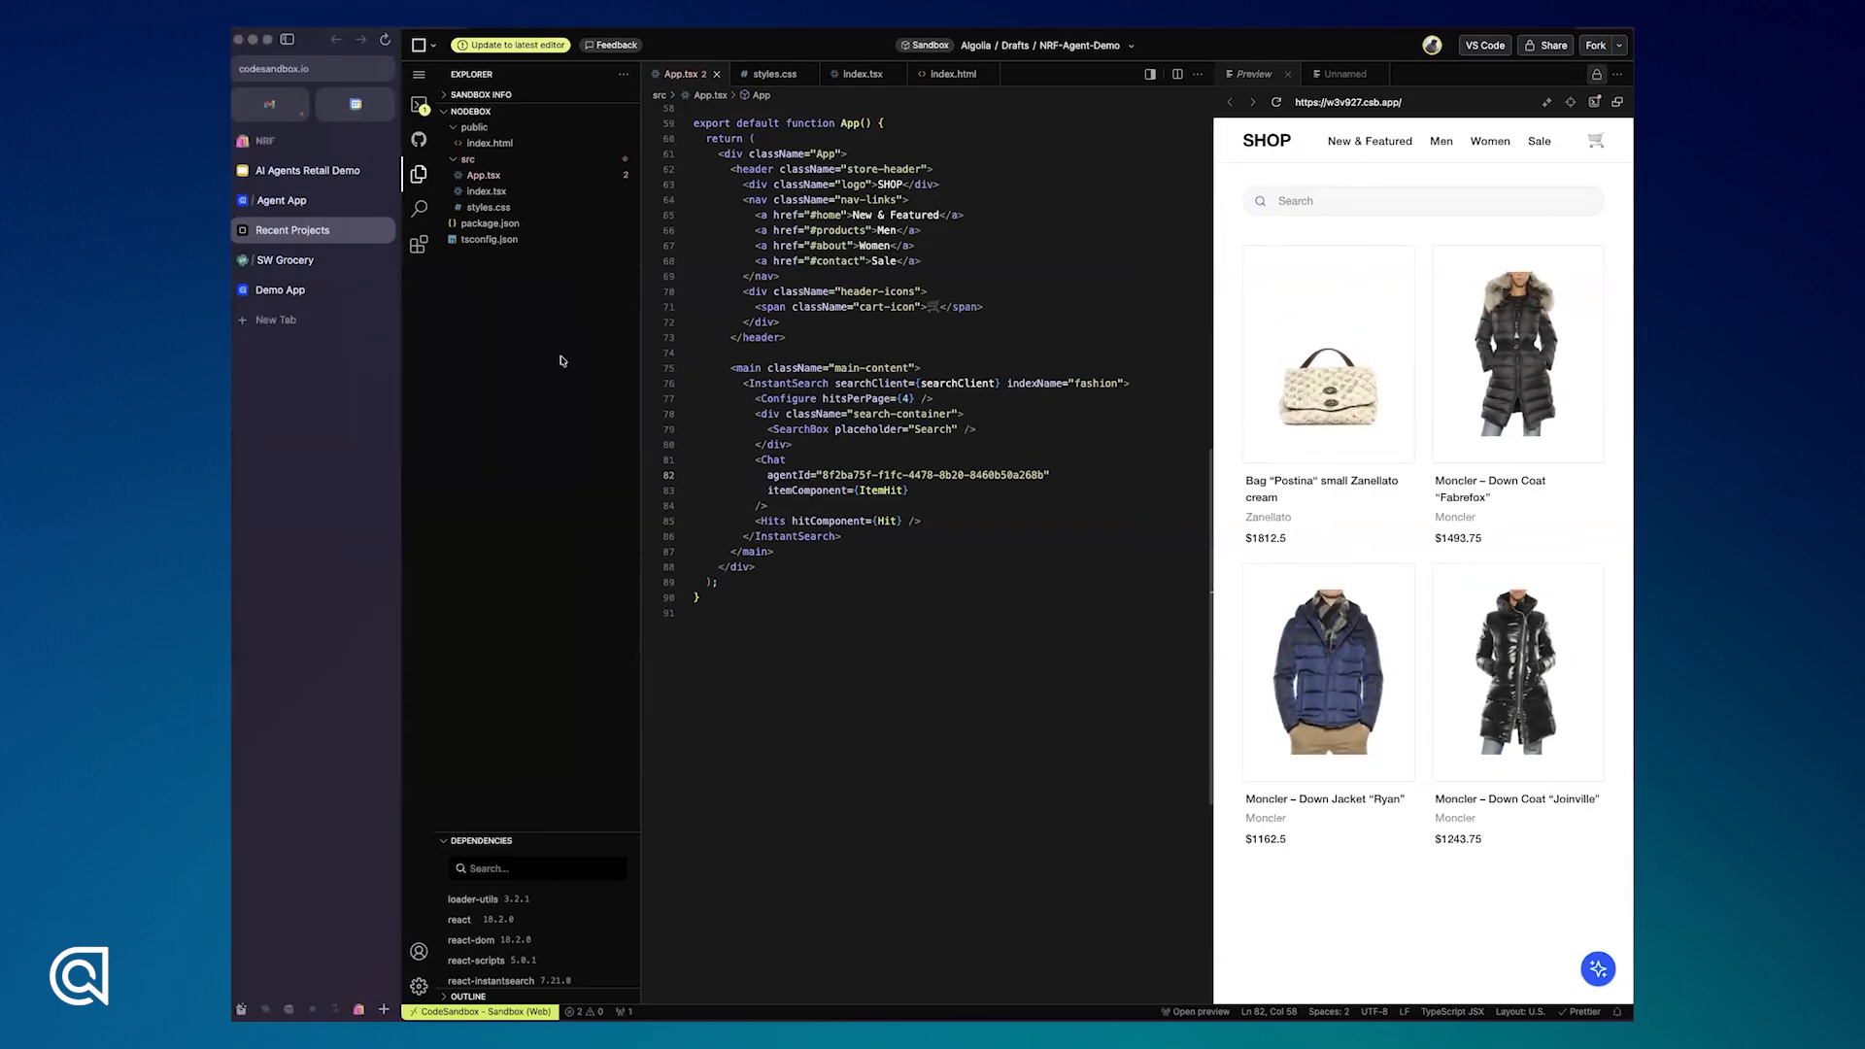
Switch to the SW Grocery demo store and ask its AI Assistant "What can i make for dinner tonight"
left_click(297, 261)
key("super+s")
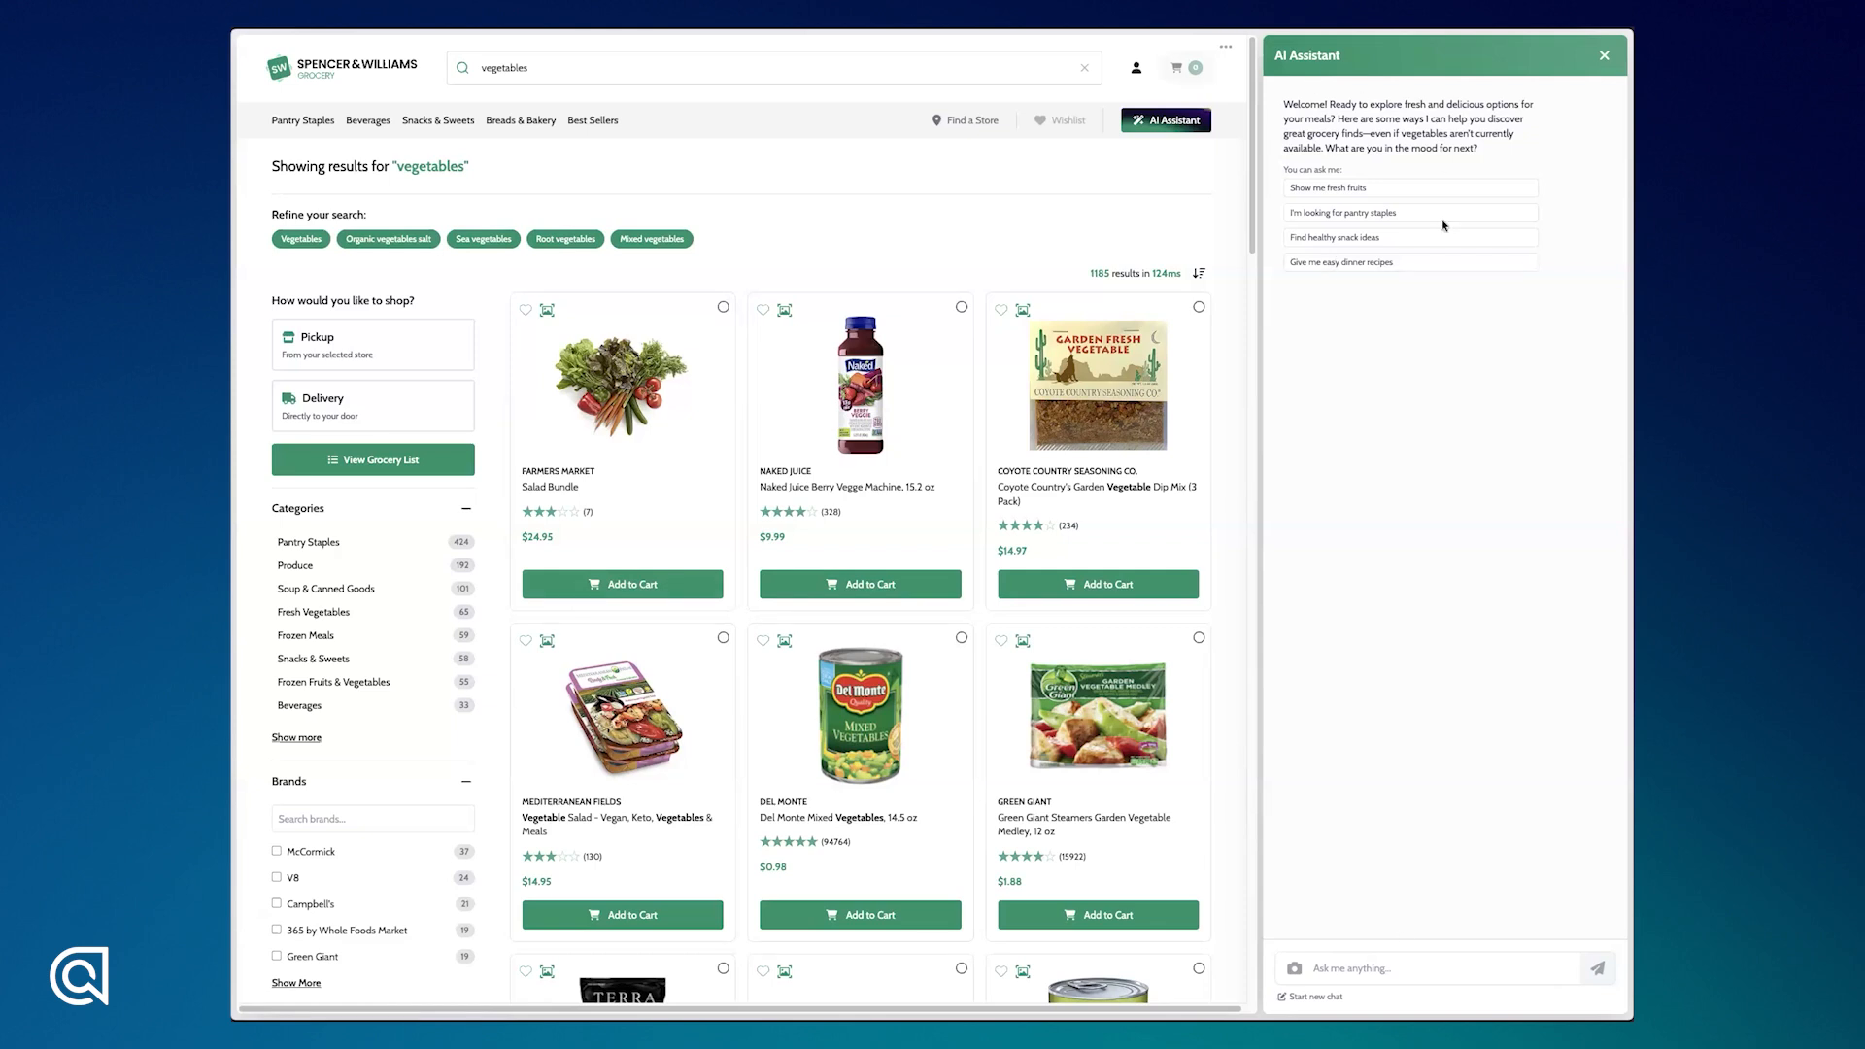
left_click(1398, 962)
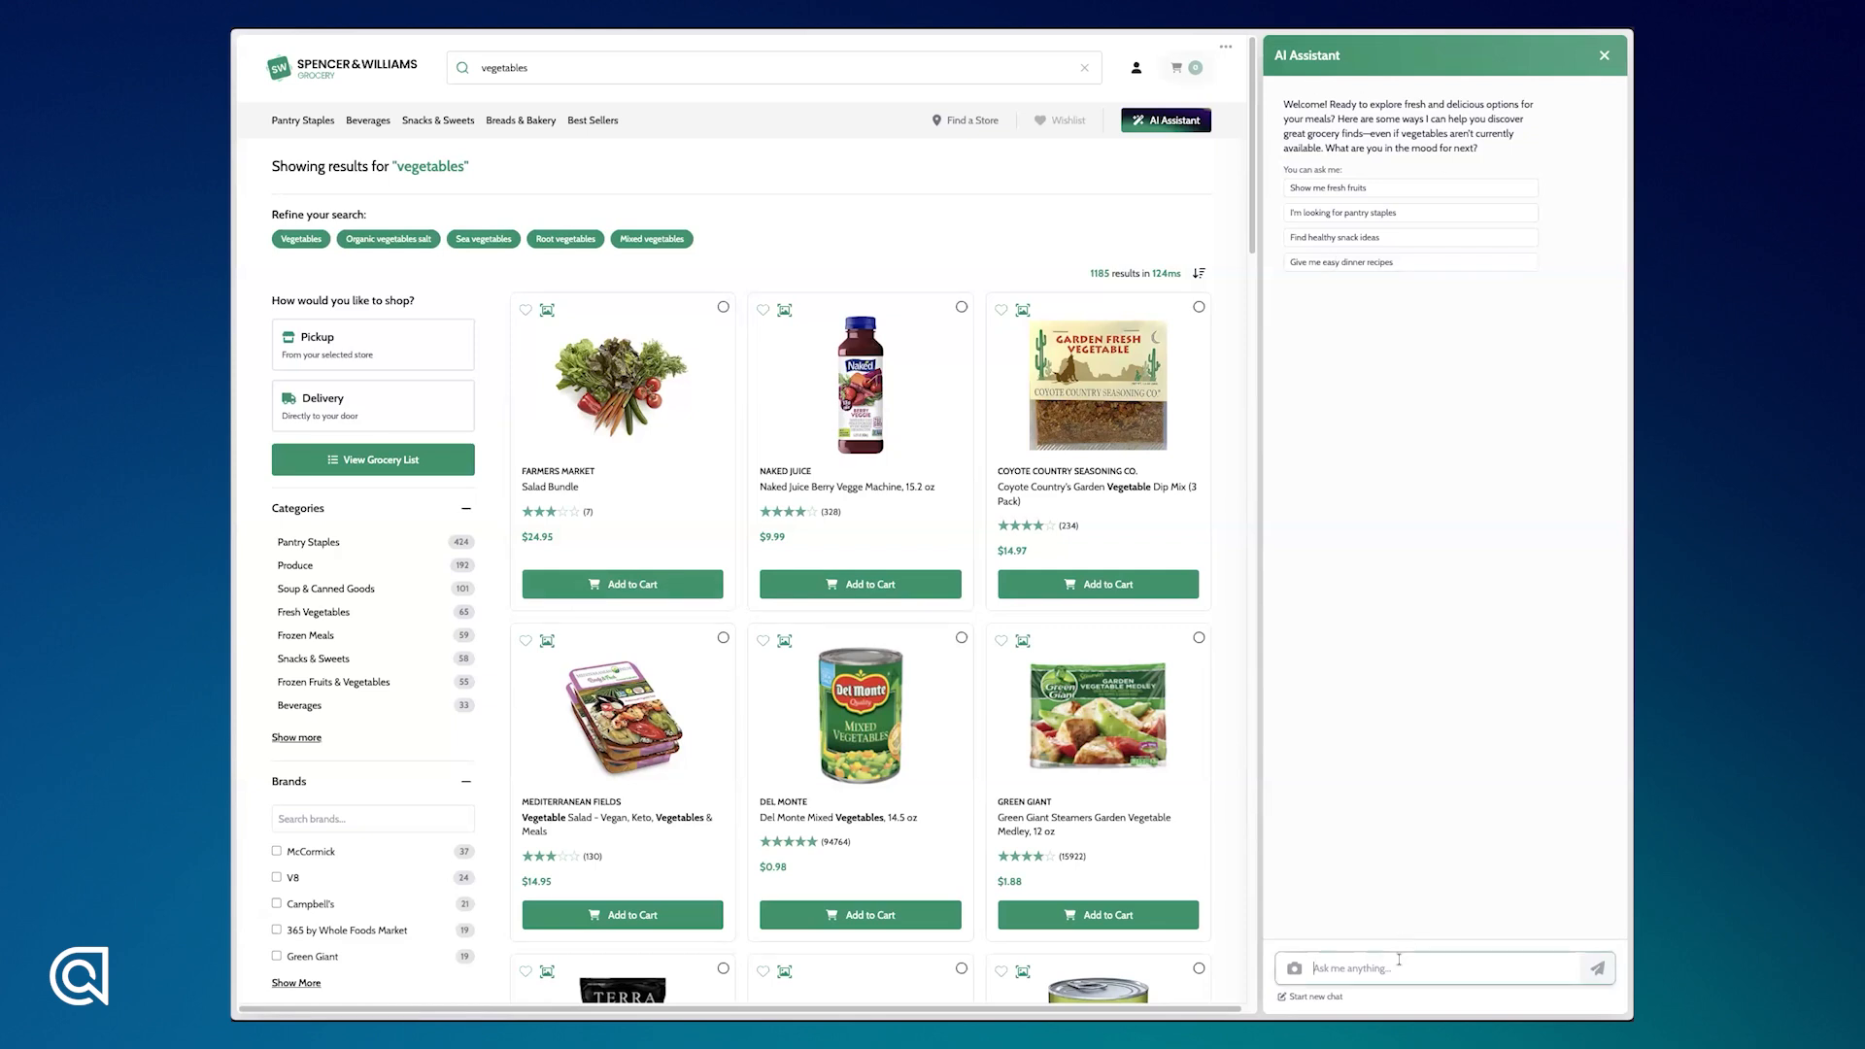
type("What can i make for dinner tonight")
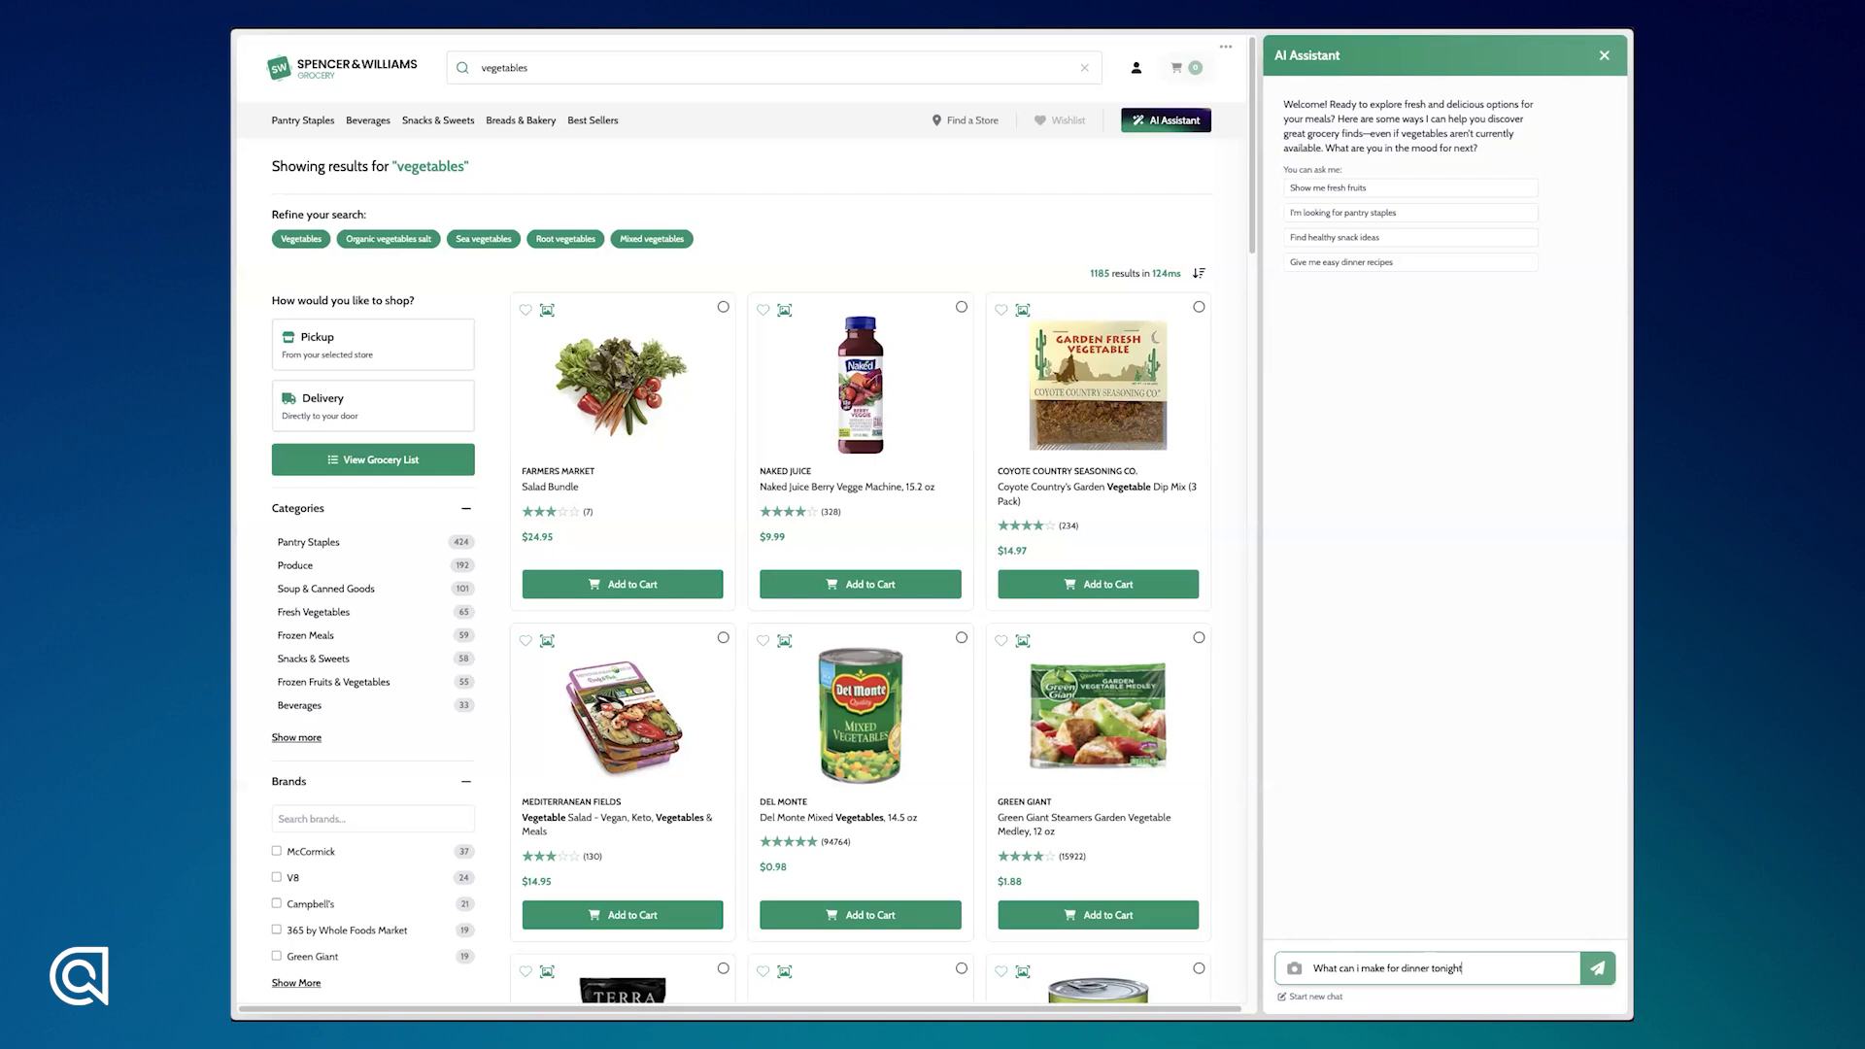
key("Return")
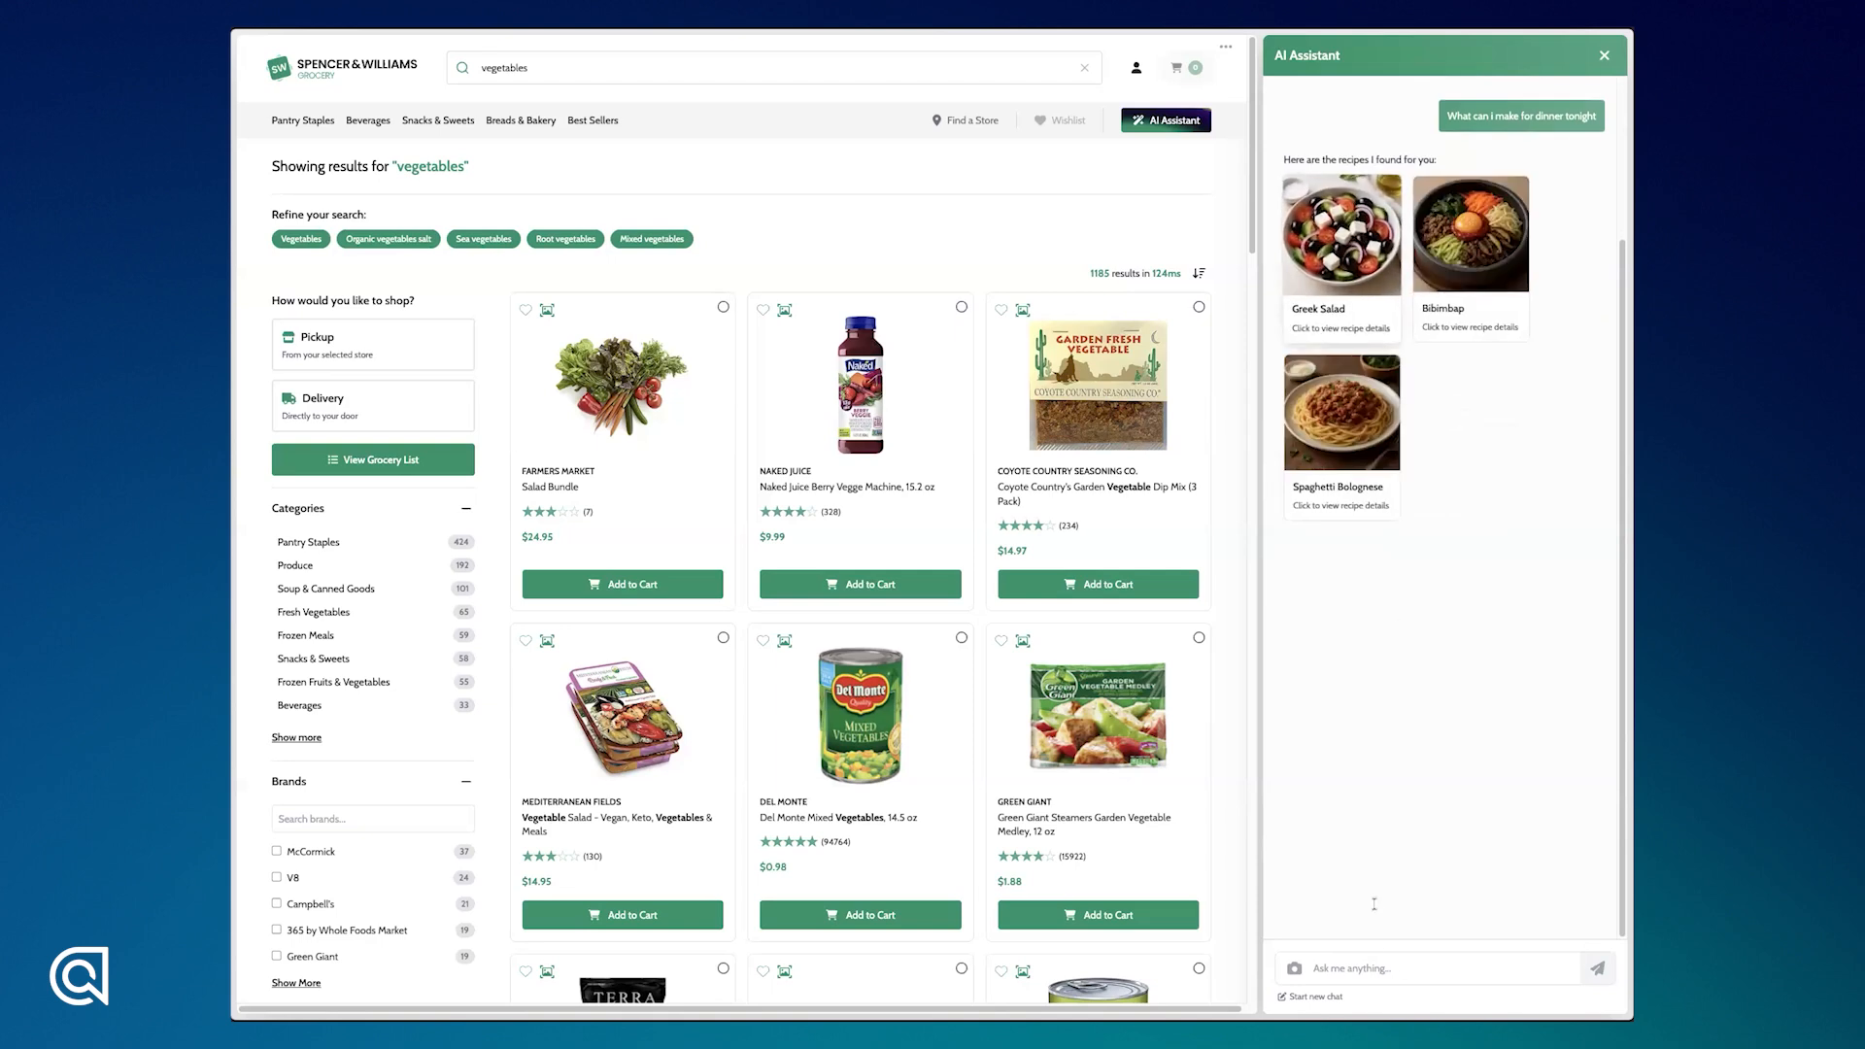
Send the assistant the message "Add my greek salad ingredients to my list" and open the grocery list from its reply
left_click(1361, 964)
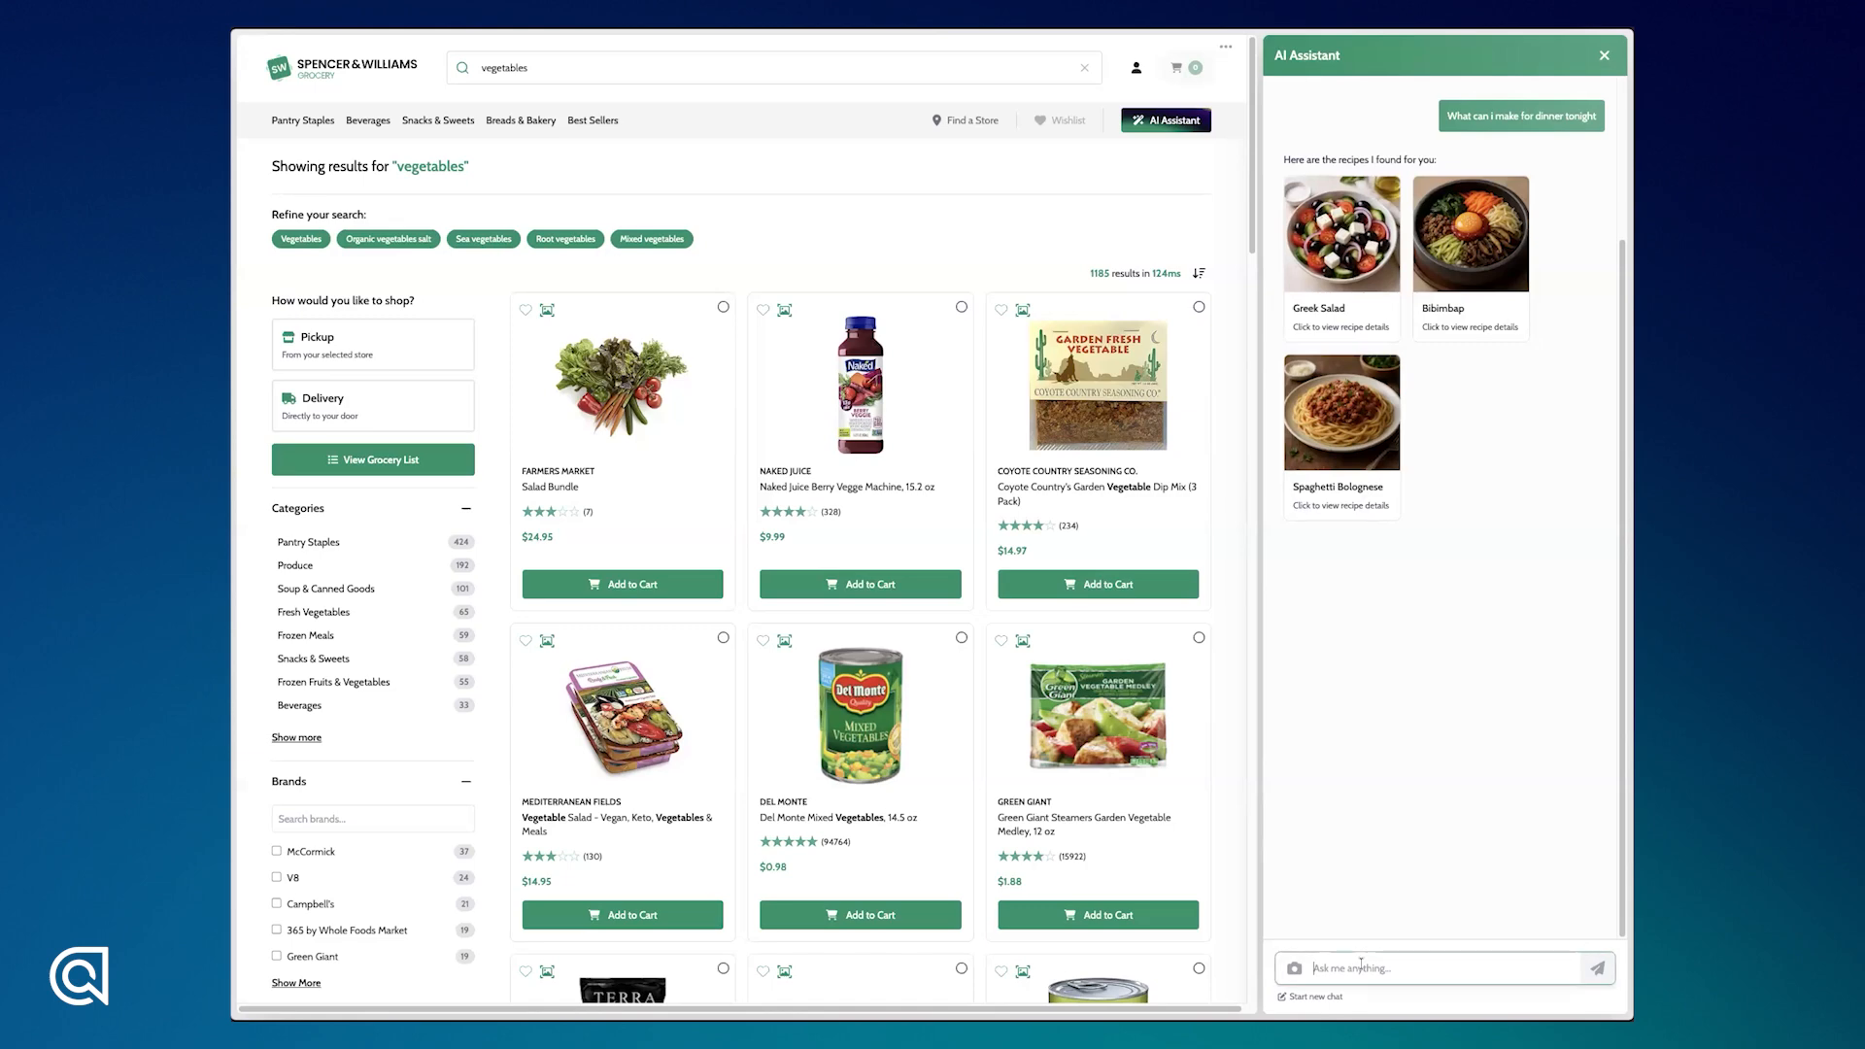
type("Add my ")
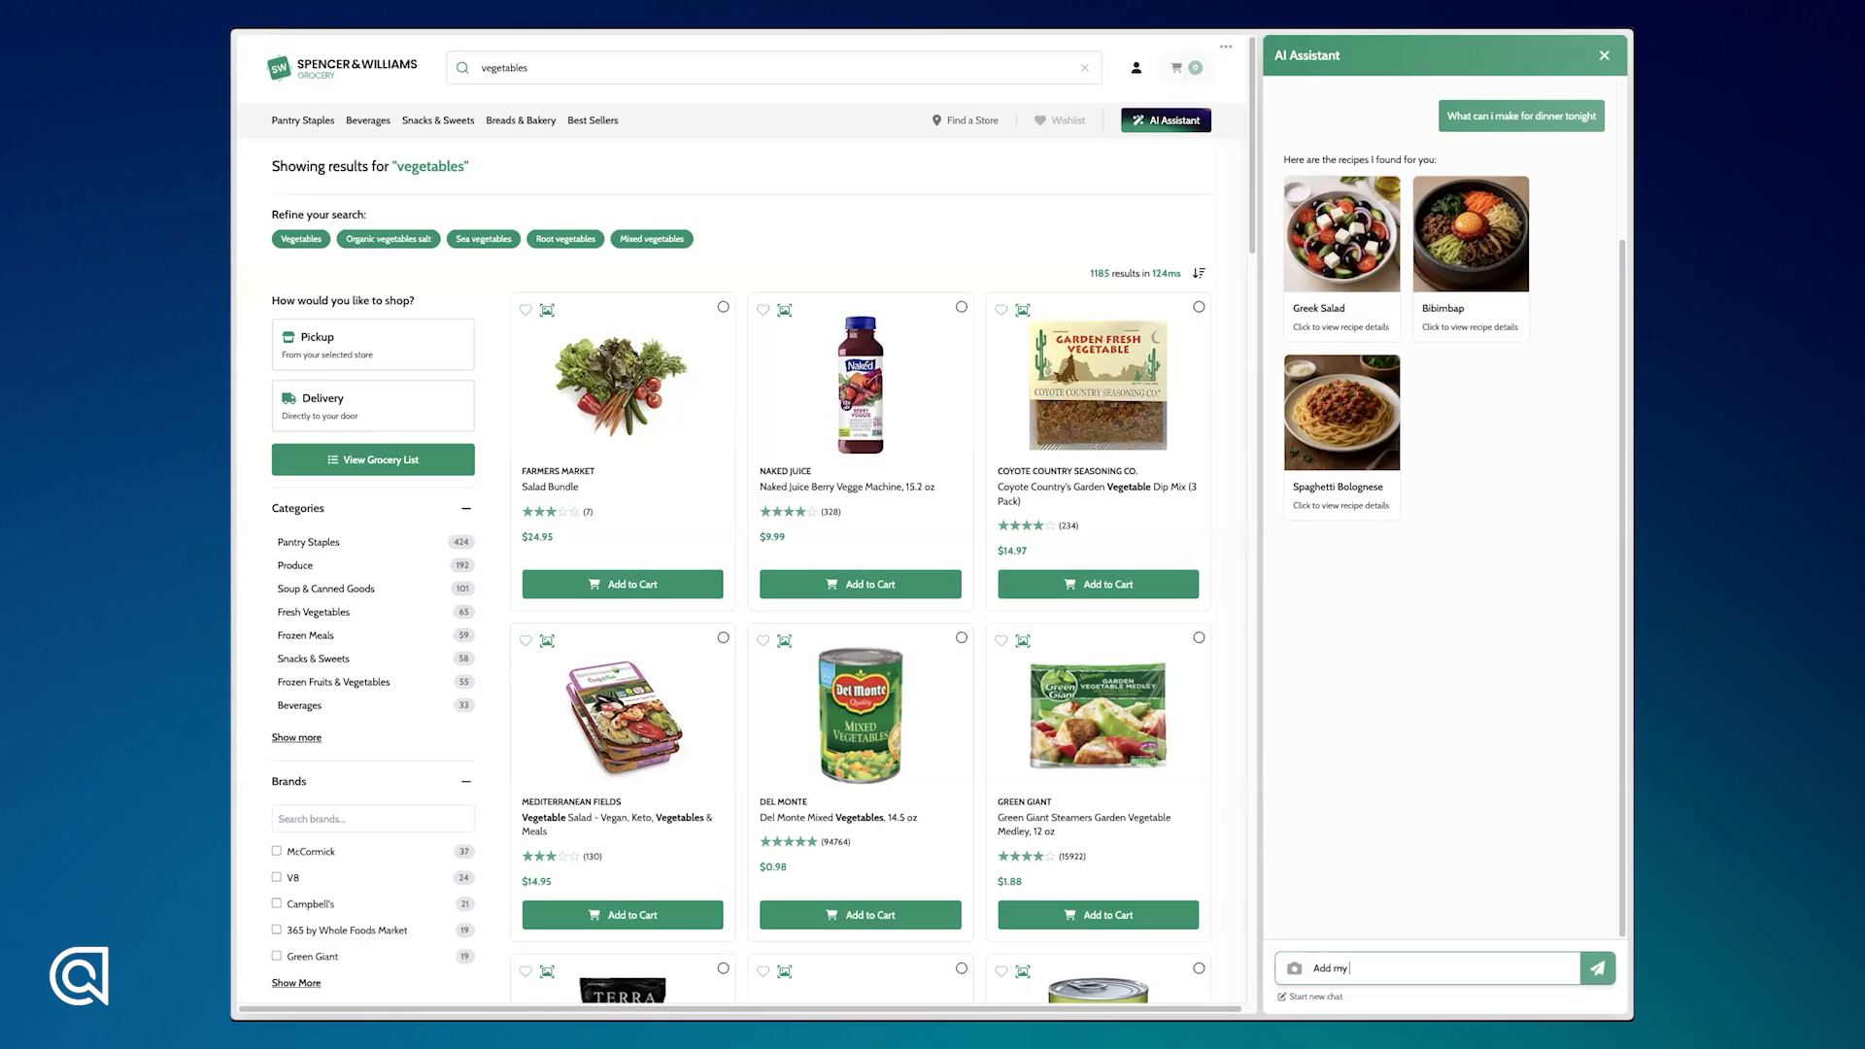
type("greek salad ingredients to my list")
key("Return")
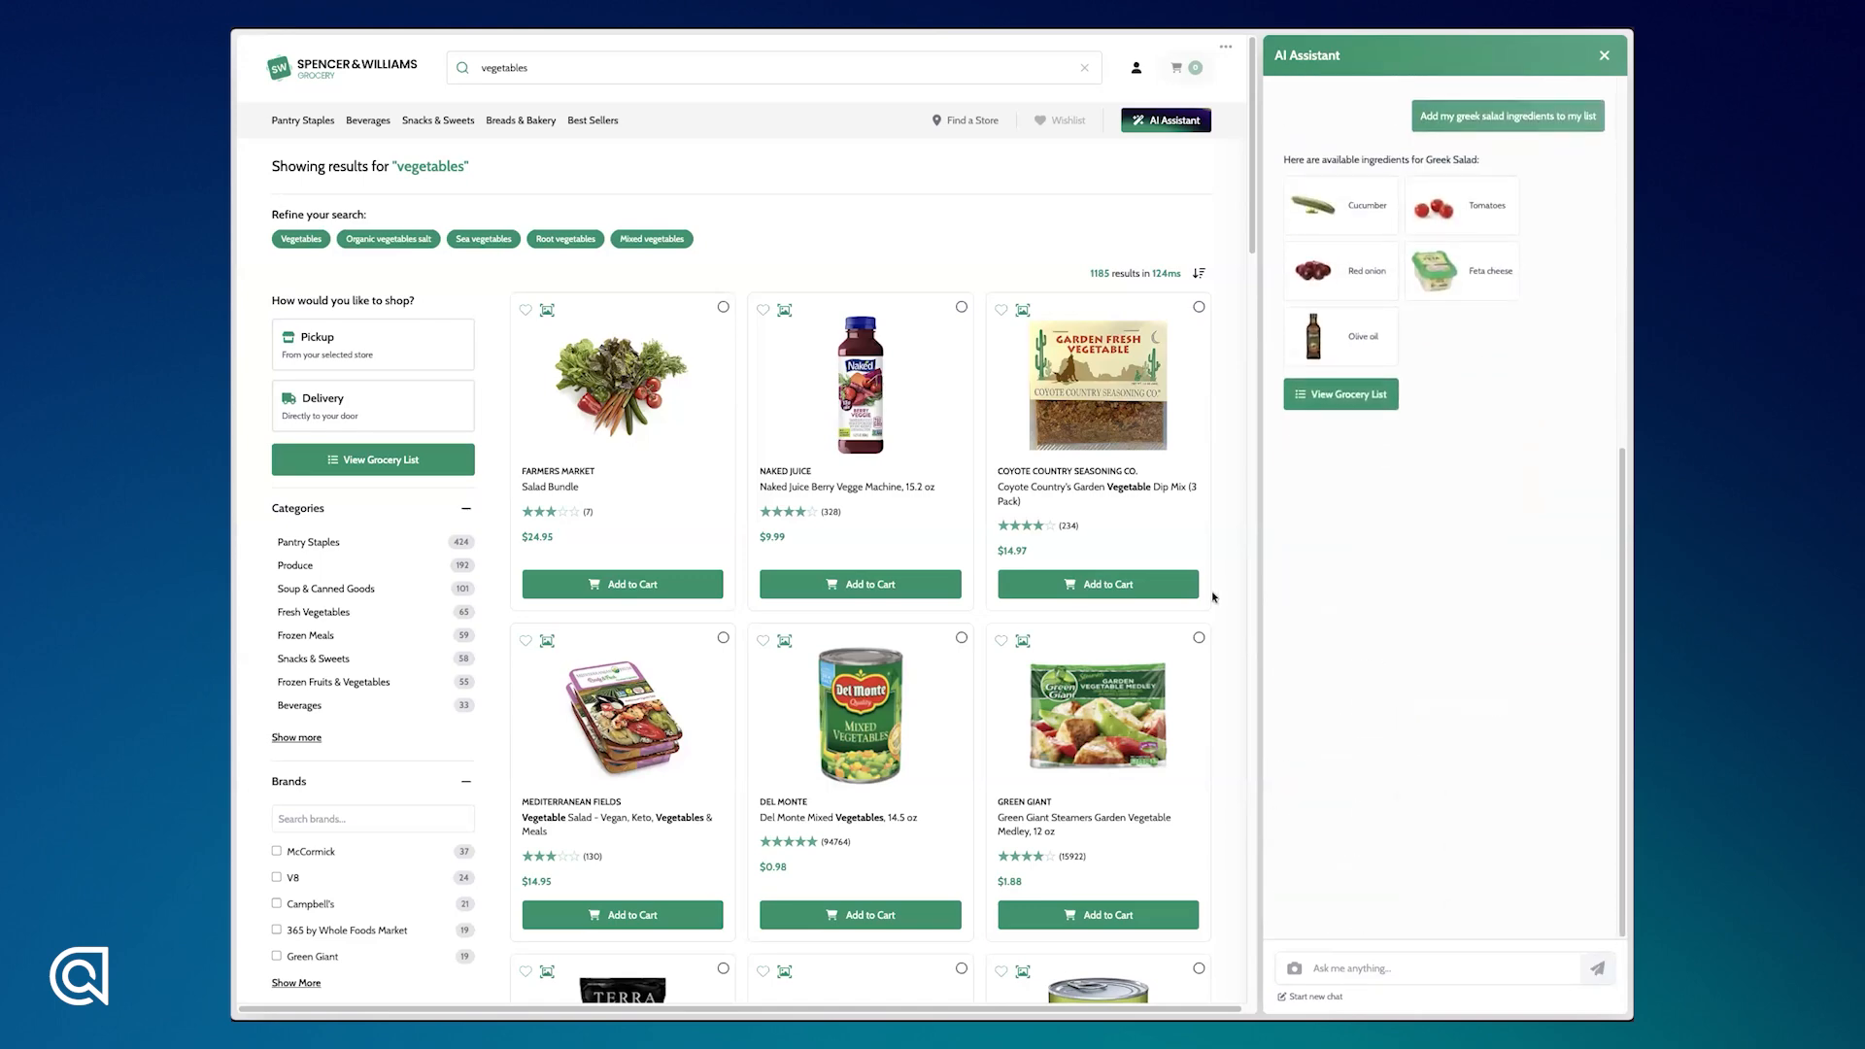
left_click(1334, 399)
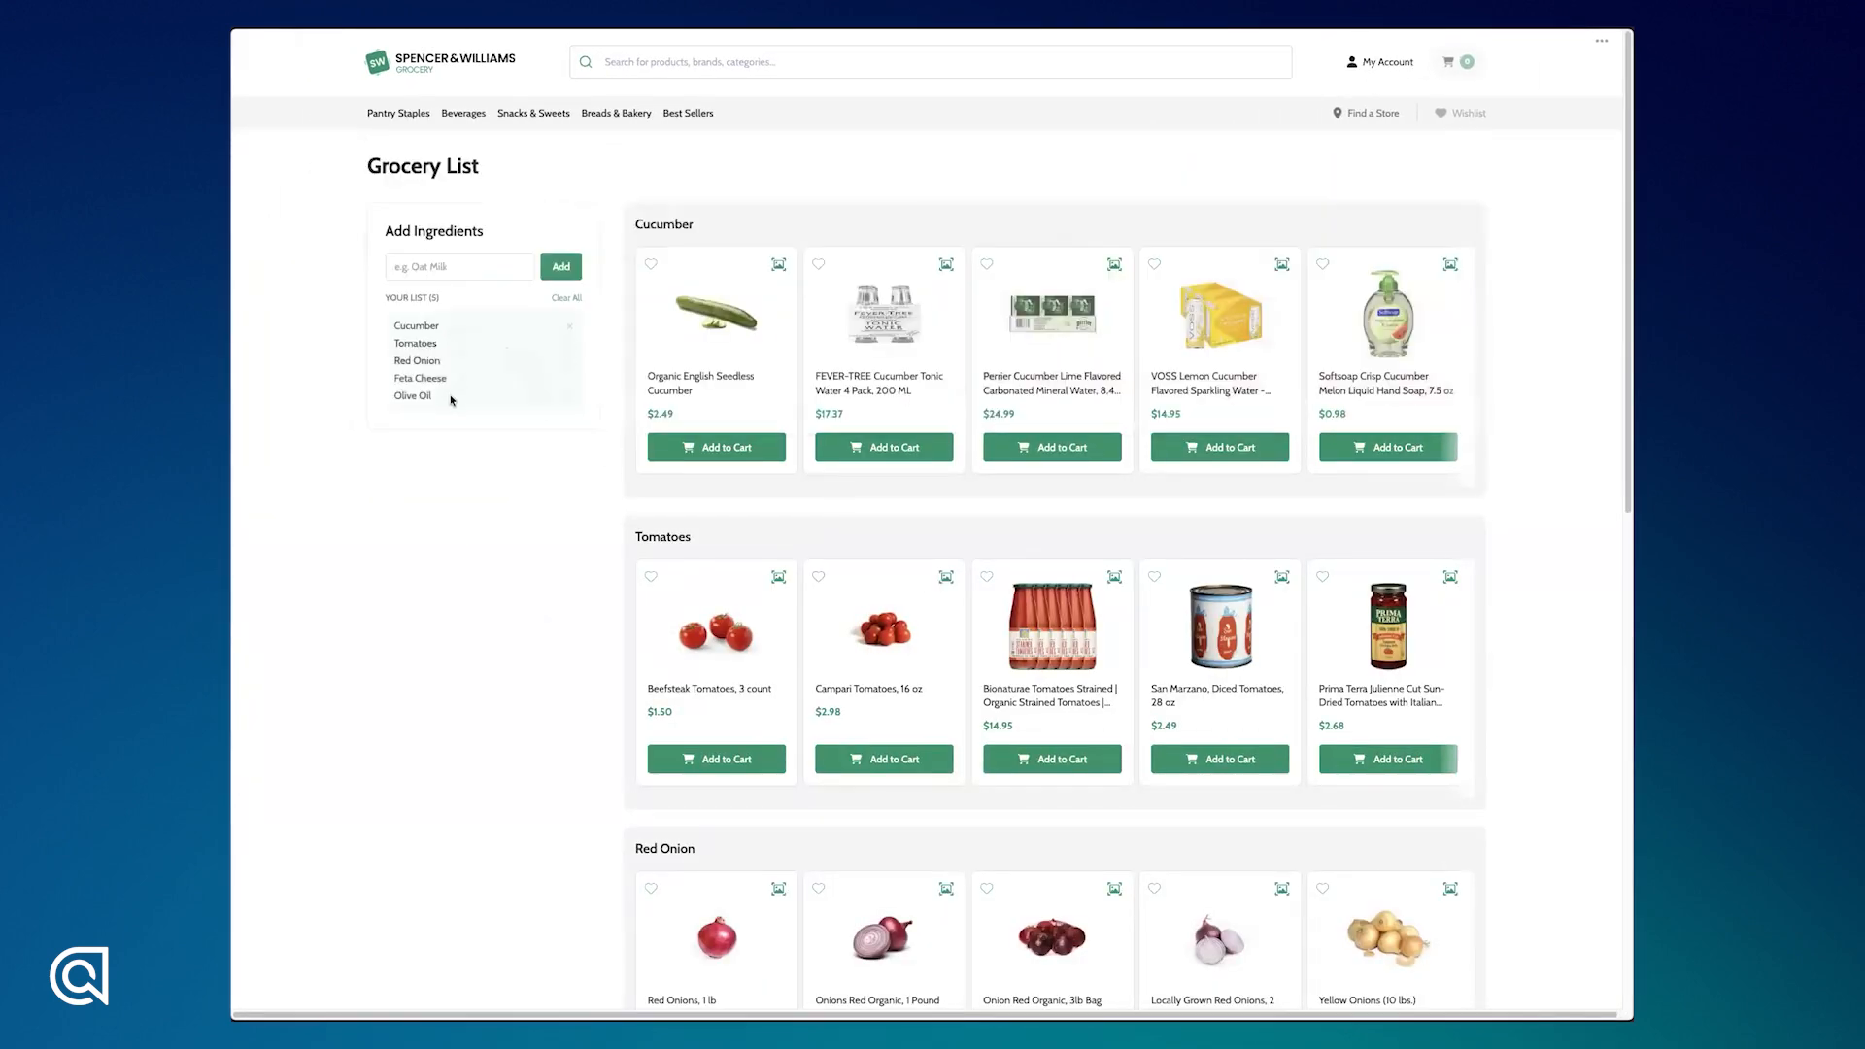
Add Milk as an ingredient to the grocery list
left_click(432, 267)
type("Milk")
left_click(561, 266)
Add the Organic Fresh Frozen Camel Milk, Carapelli olive oil, Beefsteak Tomatoes, 1 lb Red Onions and Organic English Seedless Cucumber to the cart
scroll(1103, 823, "down", 1)
scroll(1103, 824, "down", 11)
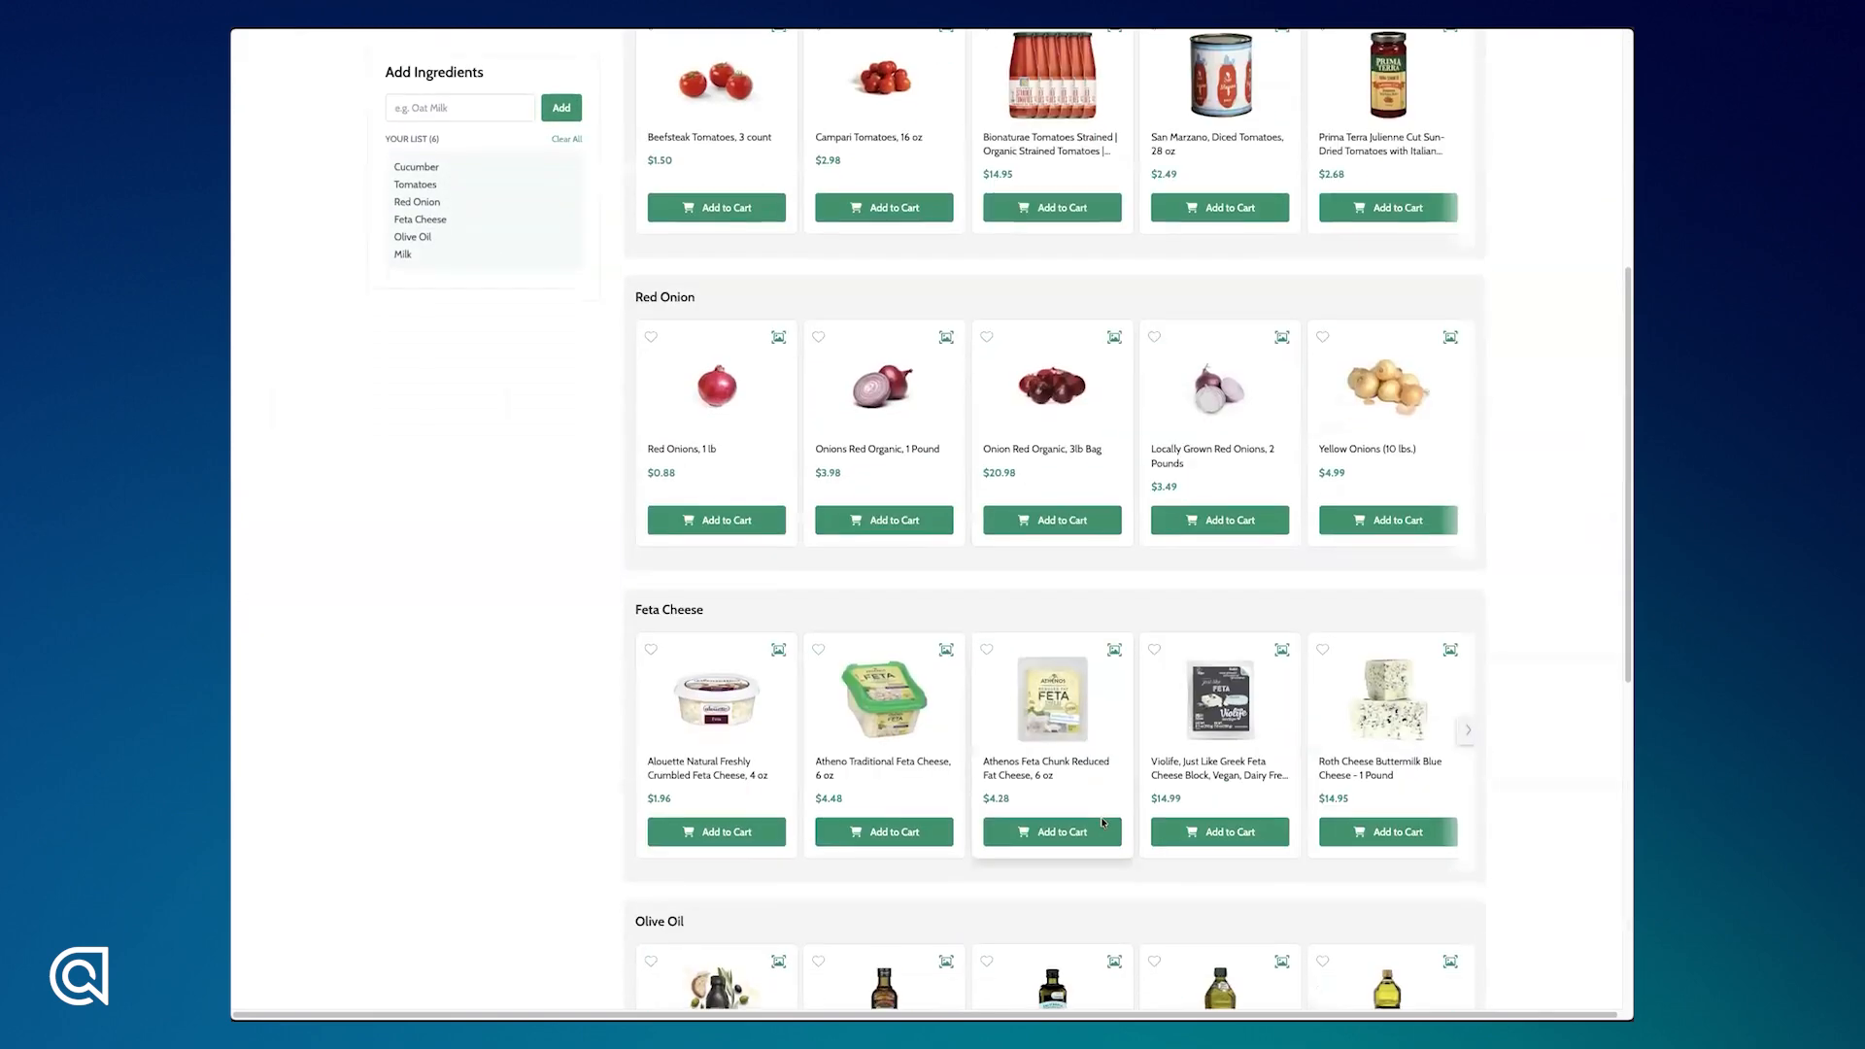
left_click(714, 867)
left_click(922, 546)
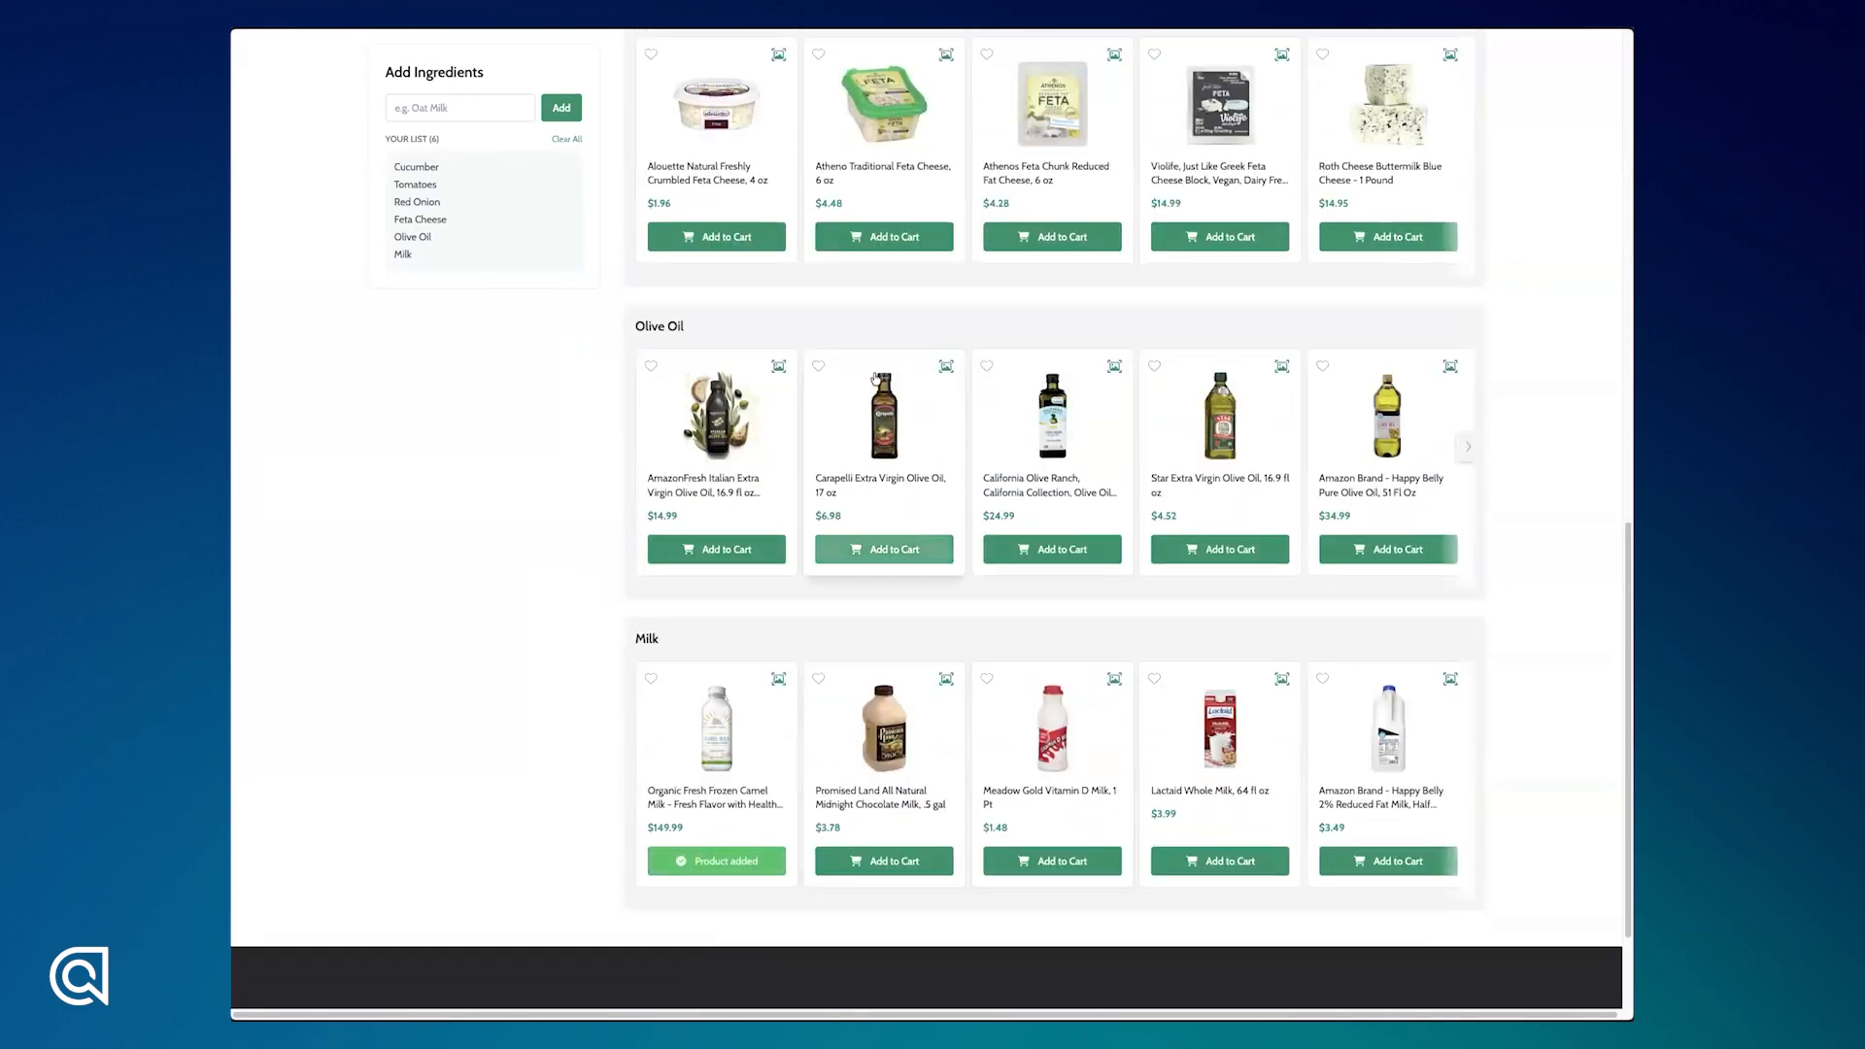
scroll(724, 603, "up", 10)
left_click(724, 612)
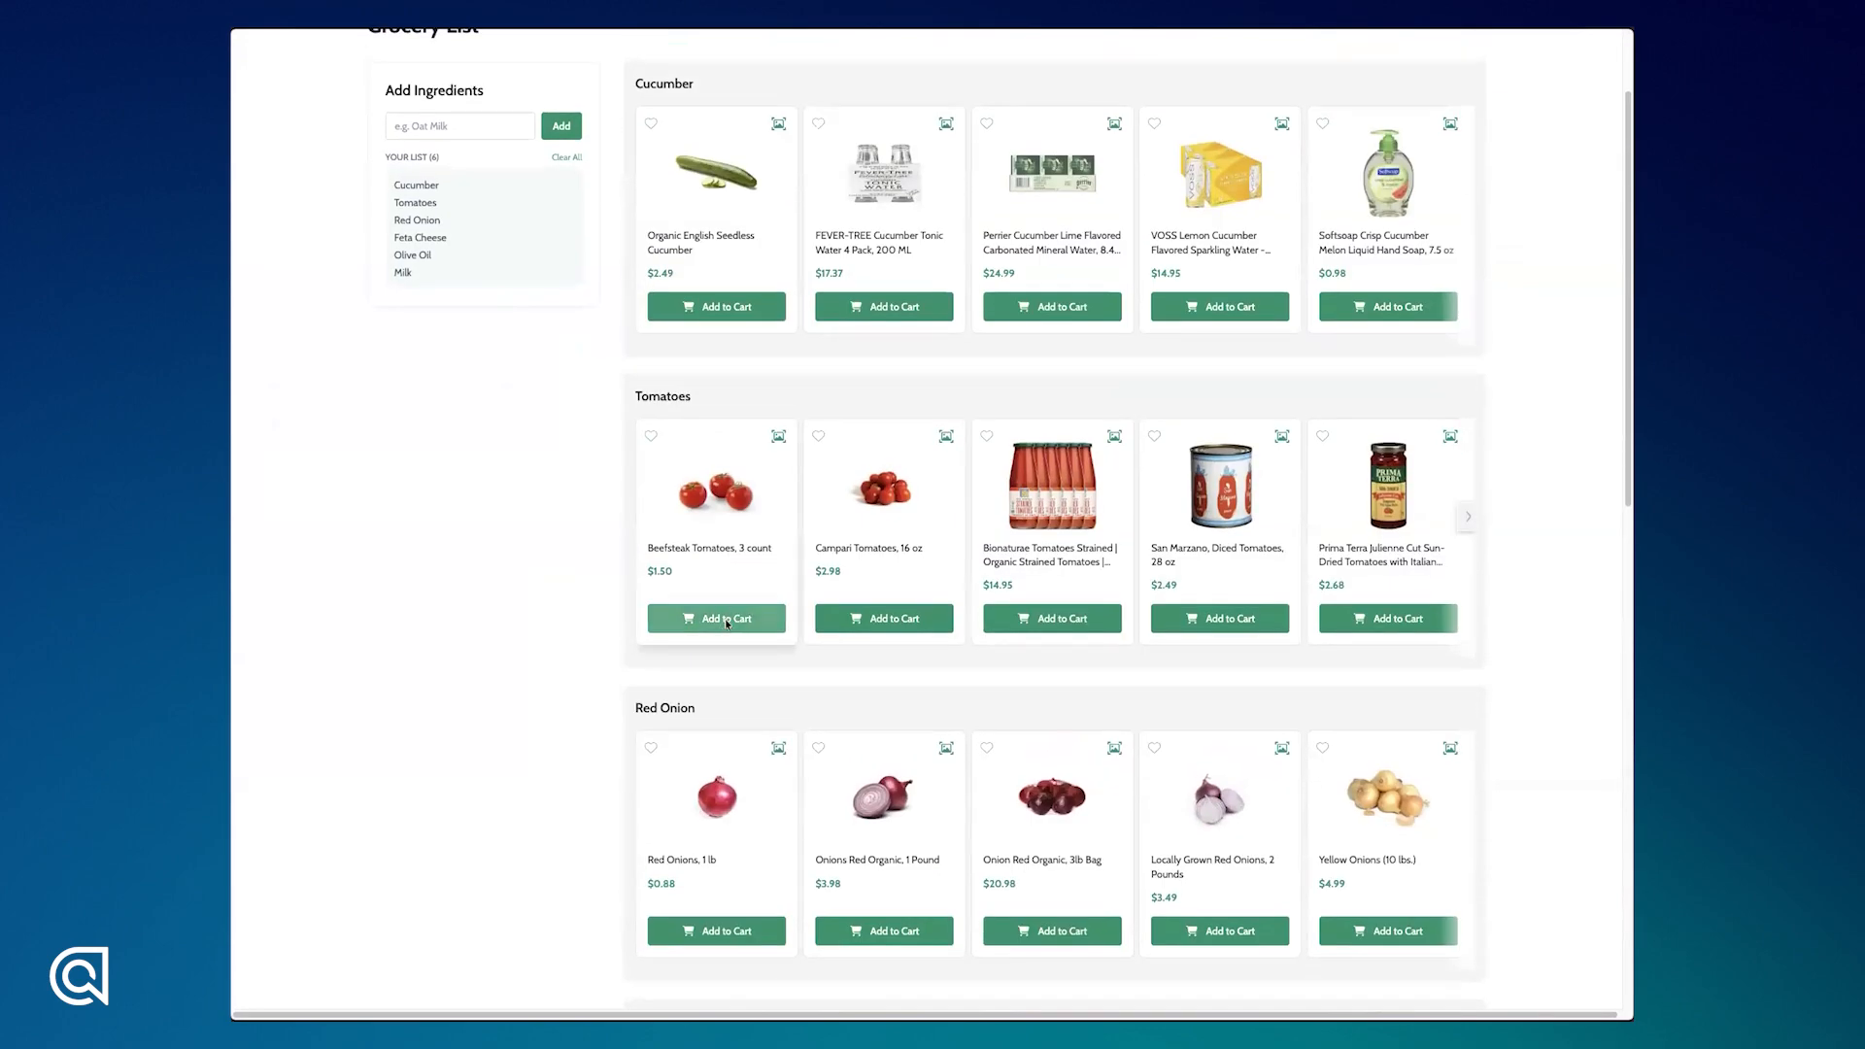
left_click(729, 930)
left_click(724, 307)
scroll(733, 296, "up", 2)
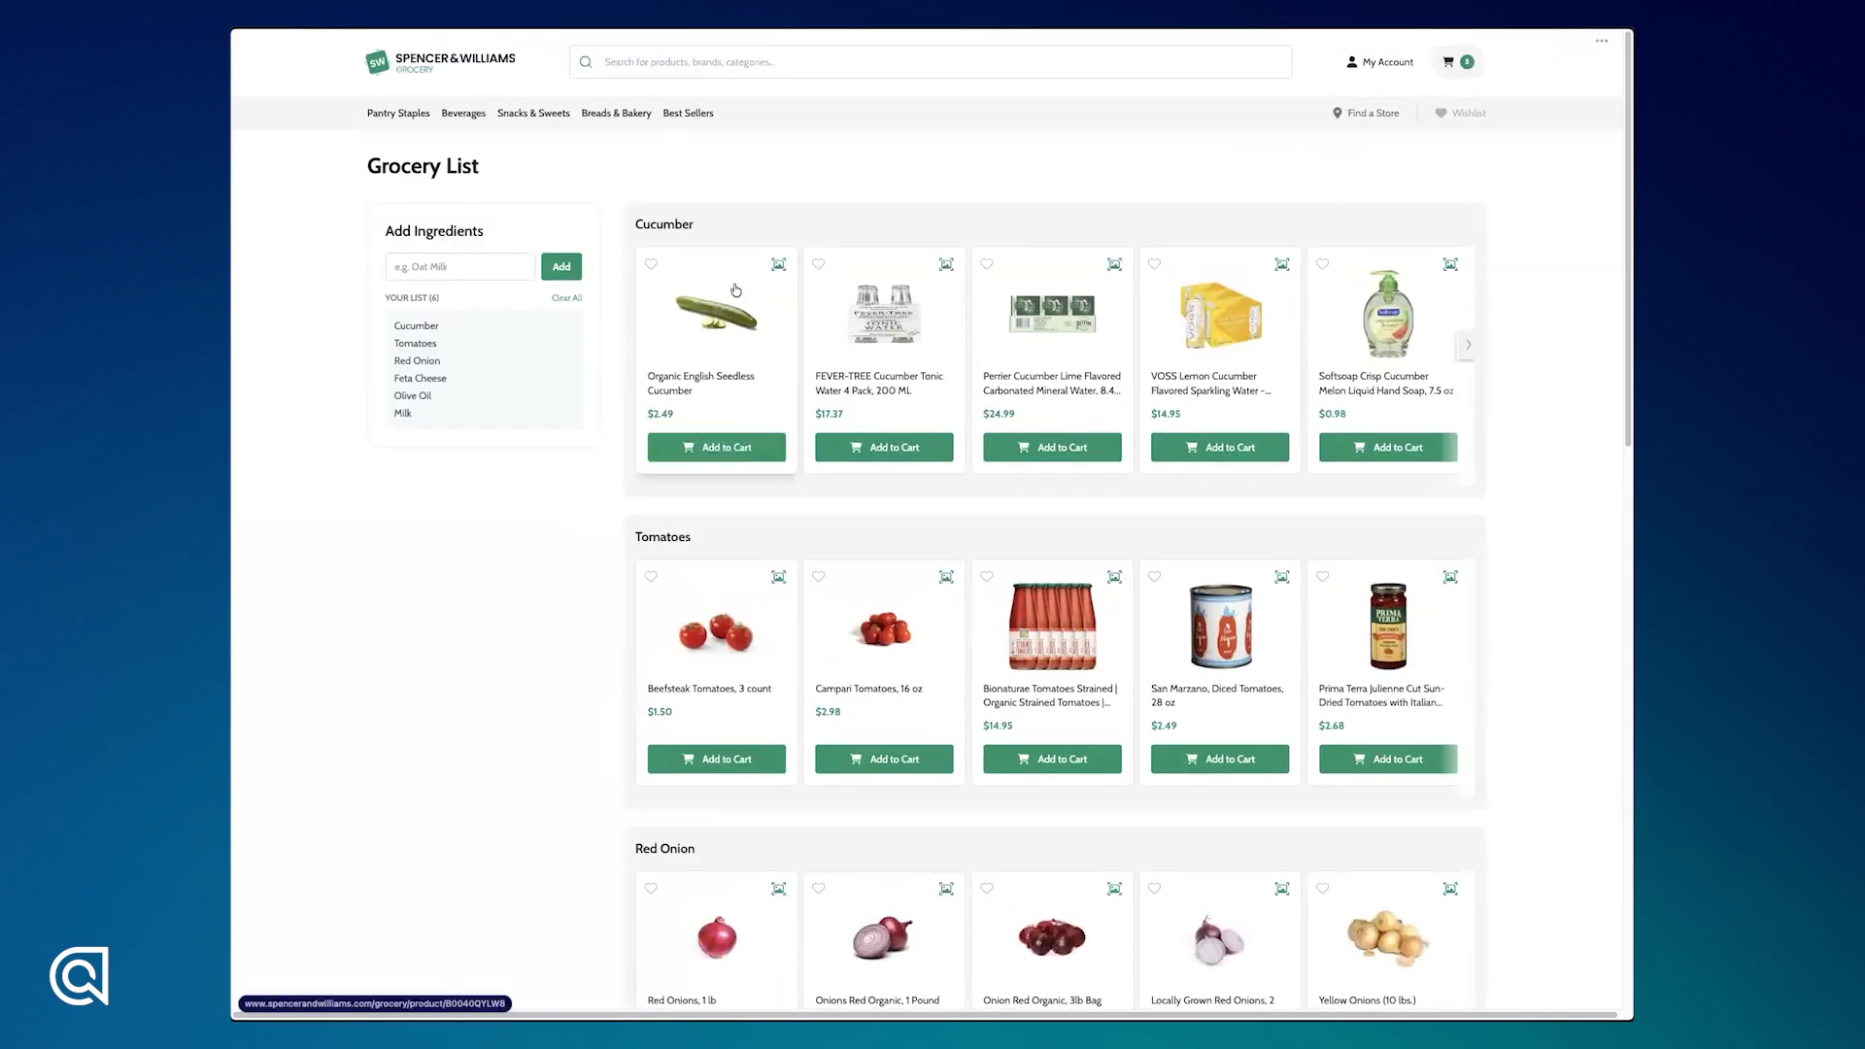